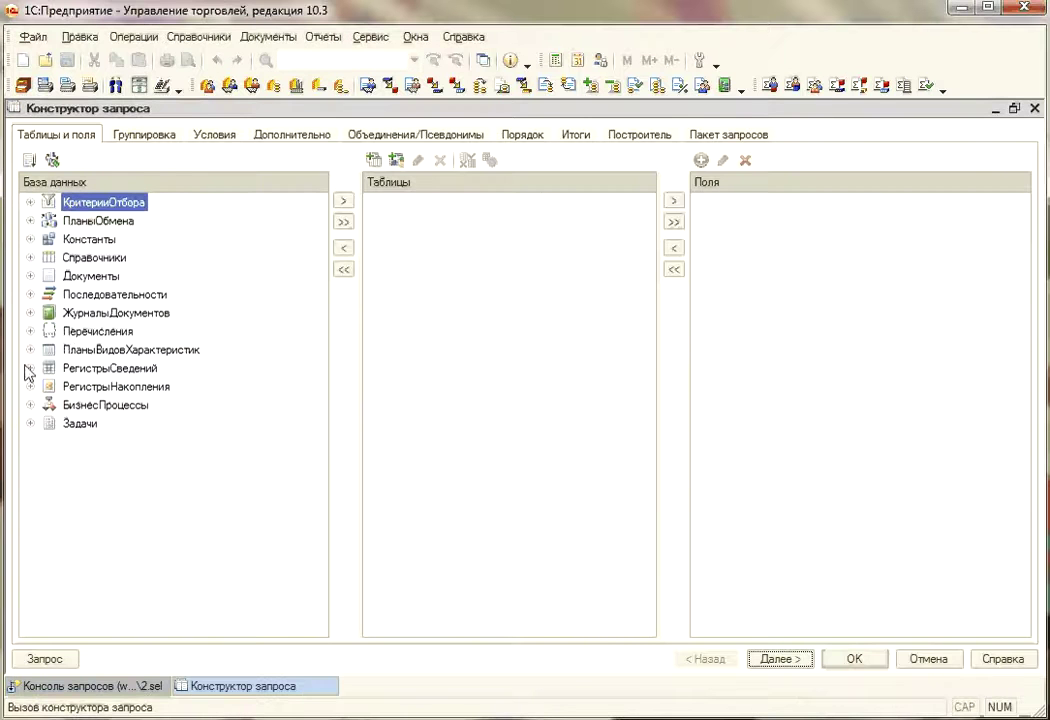
# Step: Add the accumulation register table ВзаиморасчетыСКонтрагентами.Обороты to the query
pyautogui.click(30, 387)
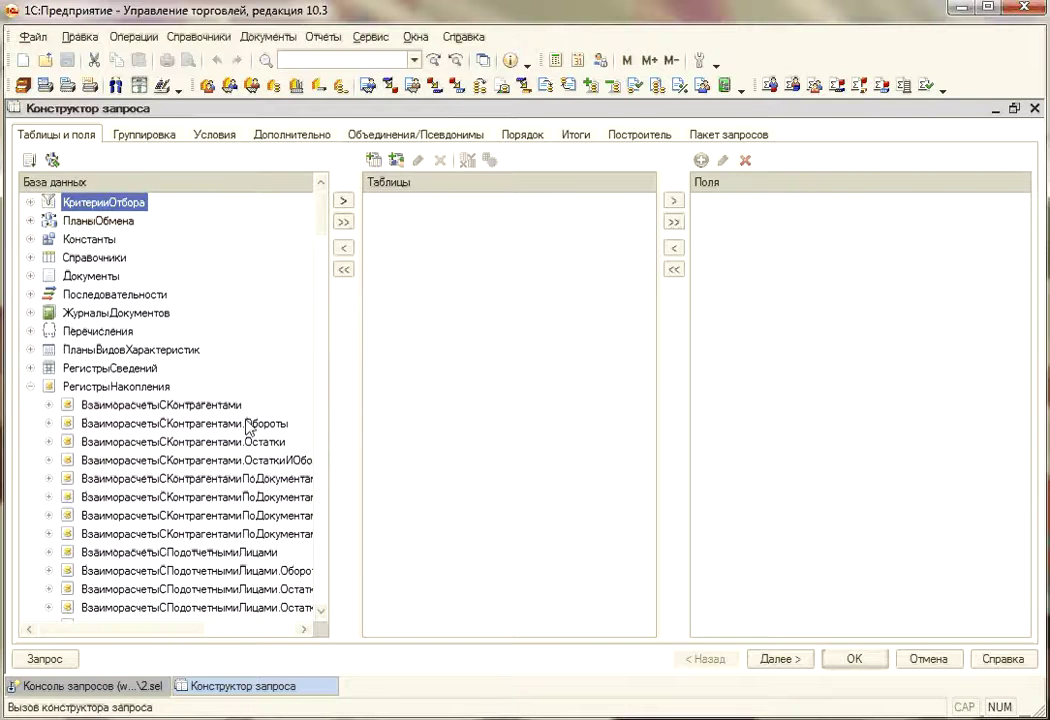
pyautogui.doubleClick(281, 424)
pyautogui.click(474, 205)
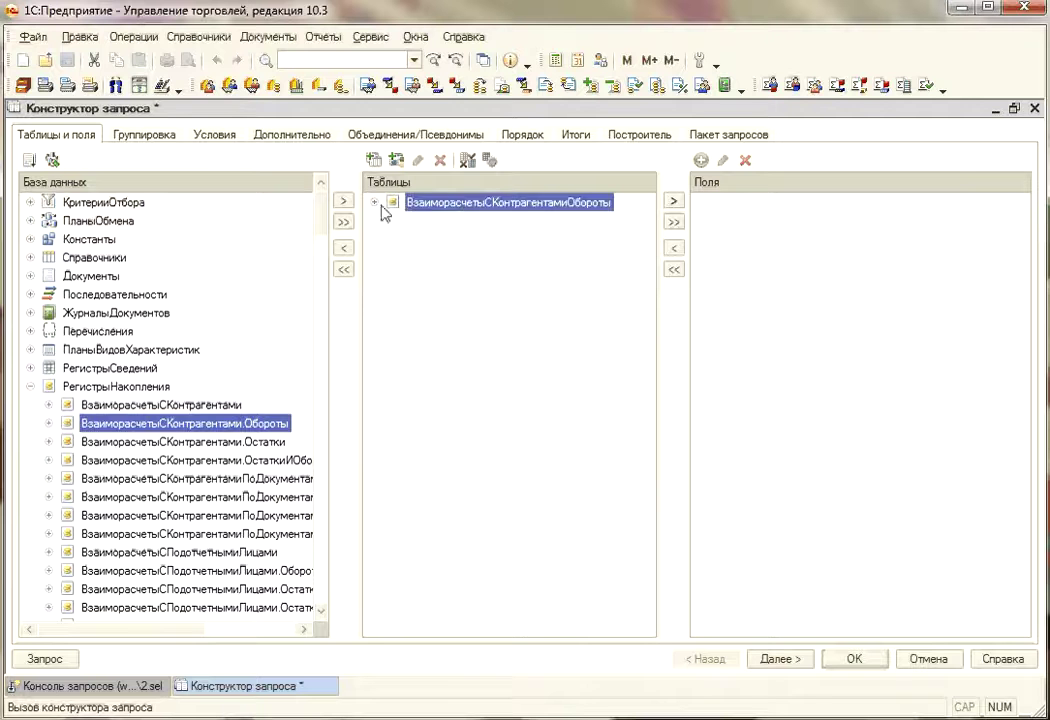
# Step: Include Контрагент, СуммаВзаиморасчетовПриход and СуммаВзаиморасчетовРасход from the turnover table as query fields
pyautogui.click(375, 203)
pyautogui.click(475, 221)
pyautogui.doubleClick(453, 276)
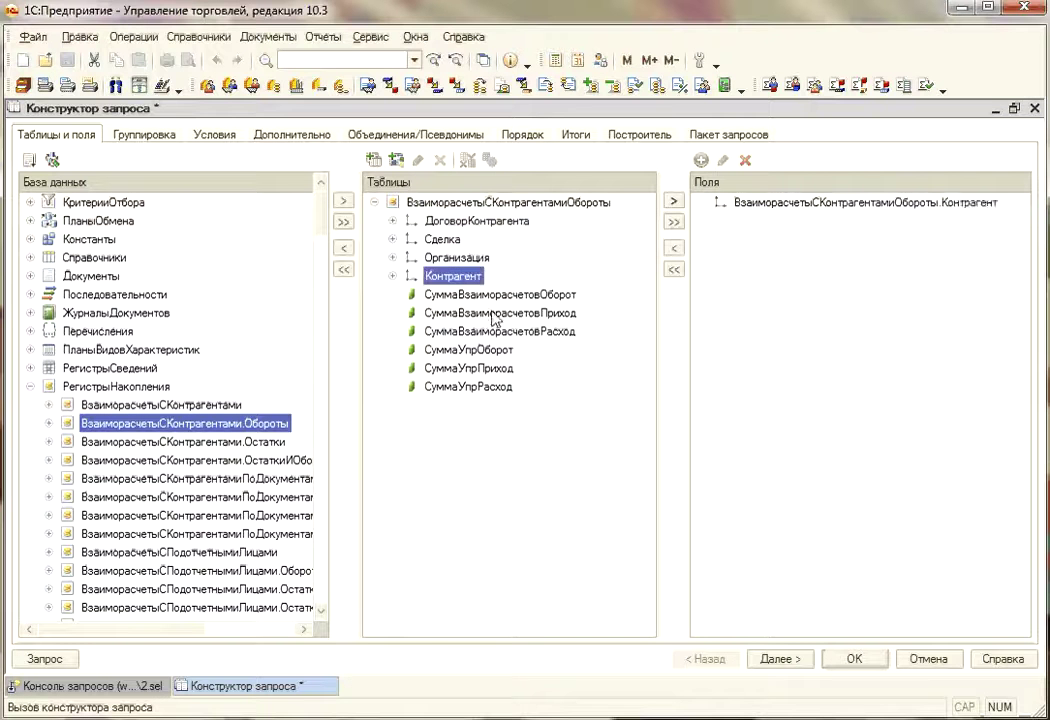
pyautogui.doubleClick(490, 314)
pyautogui.doubleClick(470, 331)
# Step: Shorten the alias of the СуммаВзаиморасчетовПриход field to Приход
pyautogui.click(412, 137)
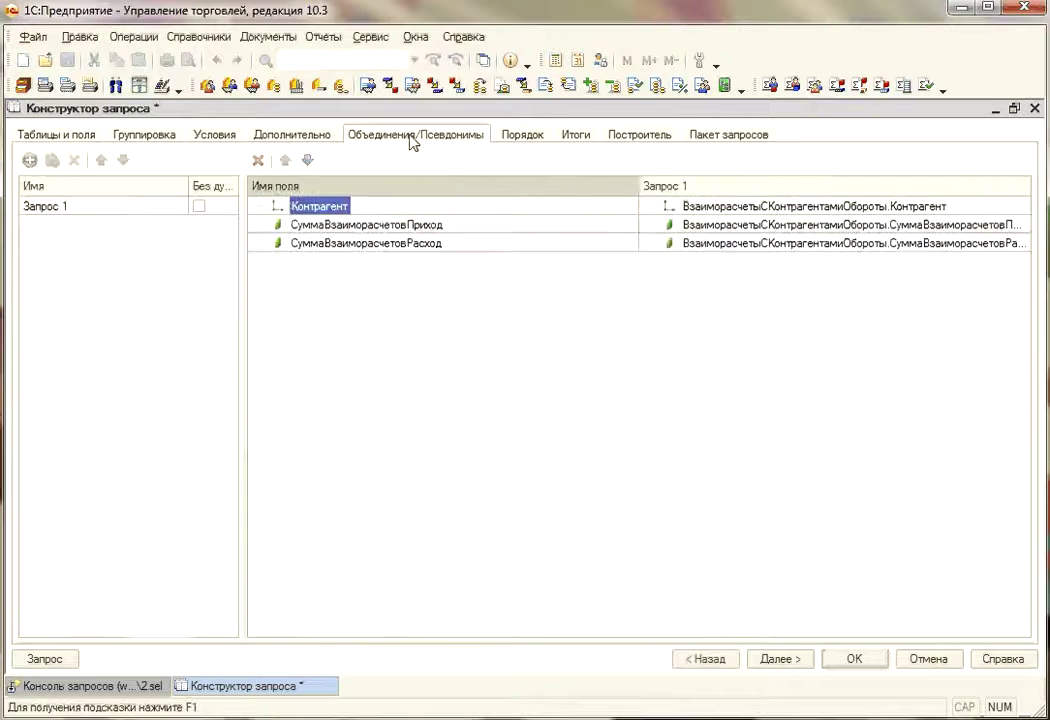
pyautogui.doubleClick(362, 225)
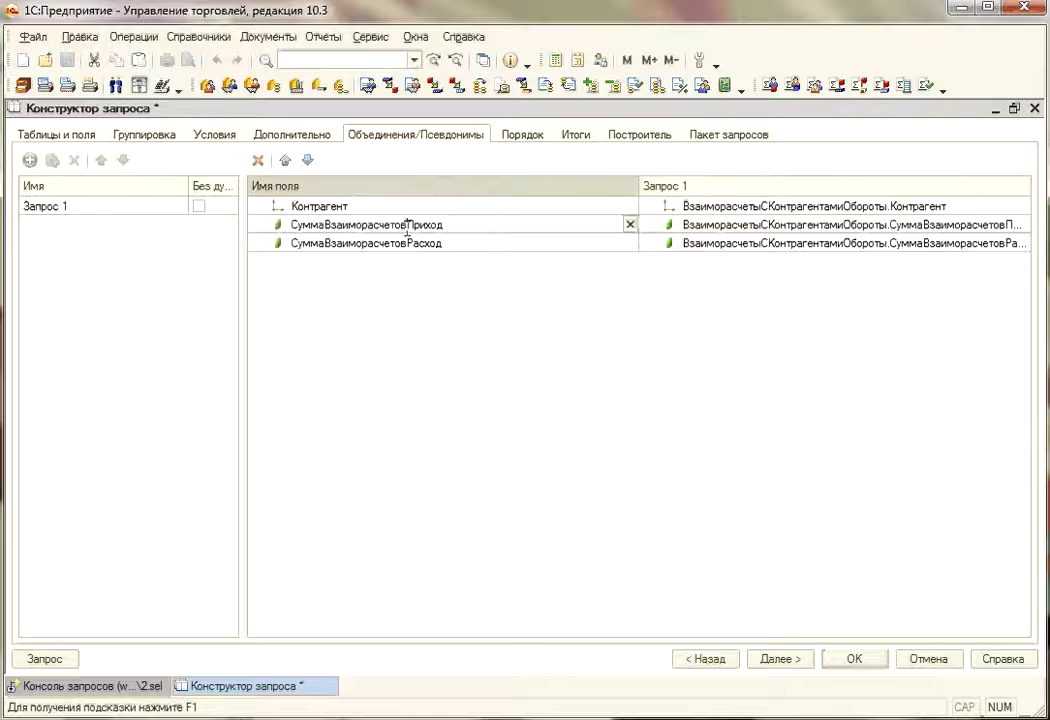
pyautogui.moveTo(411, 225); pyautogui.dragTo(89, 234)
pyautogui.press('Delete')
pyautogui.press('Return')
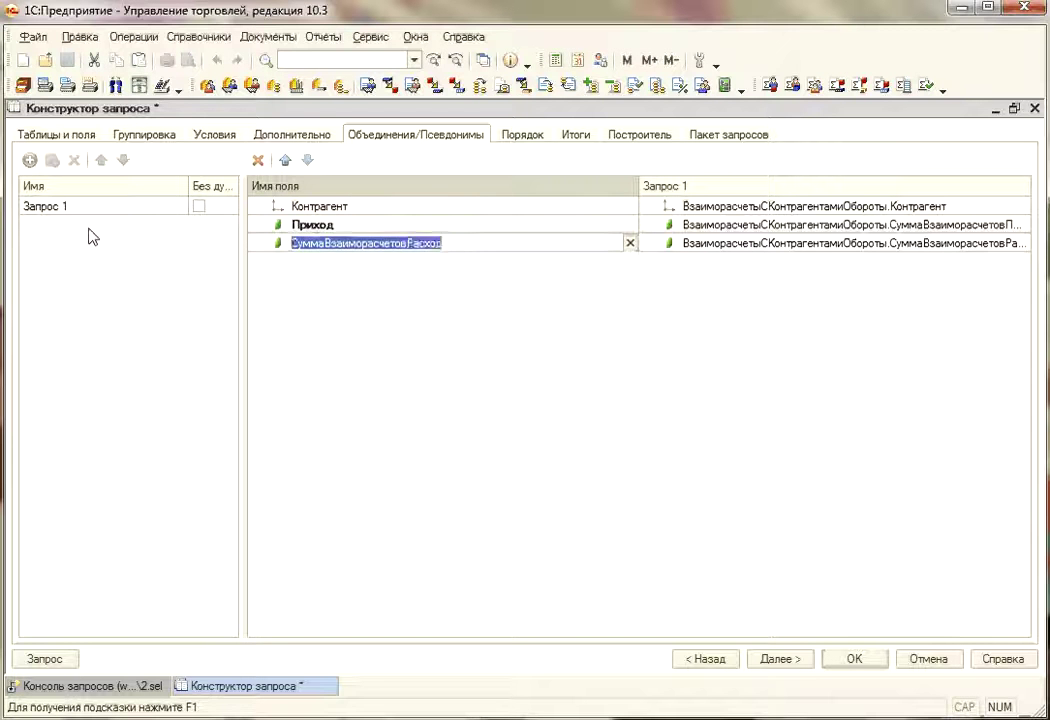
# Step: Shorten the alias of the СуммаВзаиморасчетовРасход field to Расход
pyautogui.press('End')
pyautogui.press('Left')
pyautogui.press('Left')
pyautogui.press('Left')
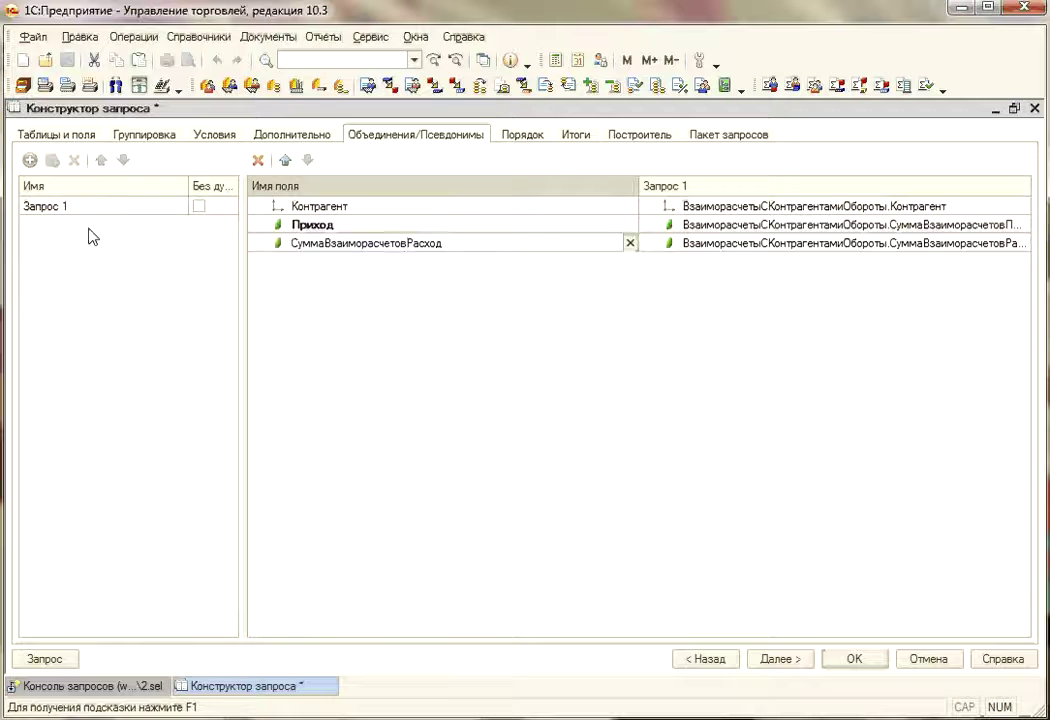
pyautogui.hotkey('shift', 'Home')
pyautogui.press('Delete')
pyautogui.press('Return')
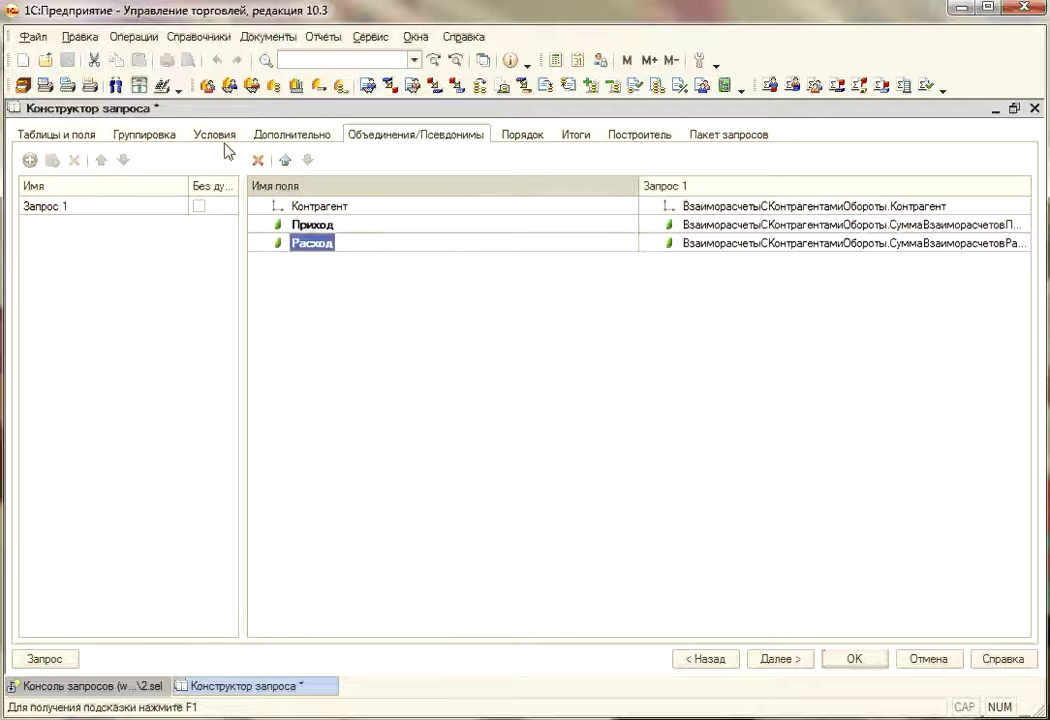
# Step: Group the query by Контрагент and make both settlement amount fields summed fields
pyautogui.click(145, 134)
pyautogui.doubleClick(253, 179)
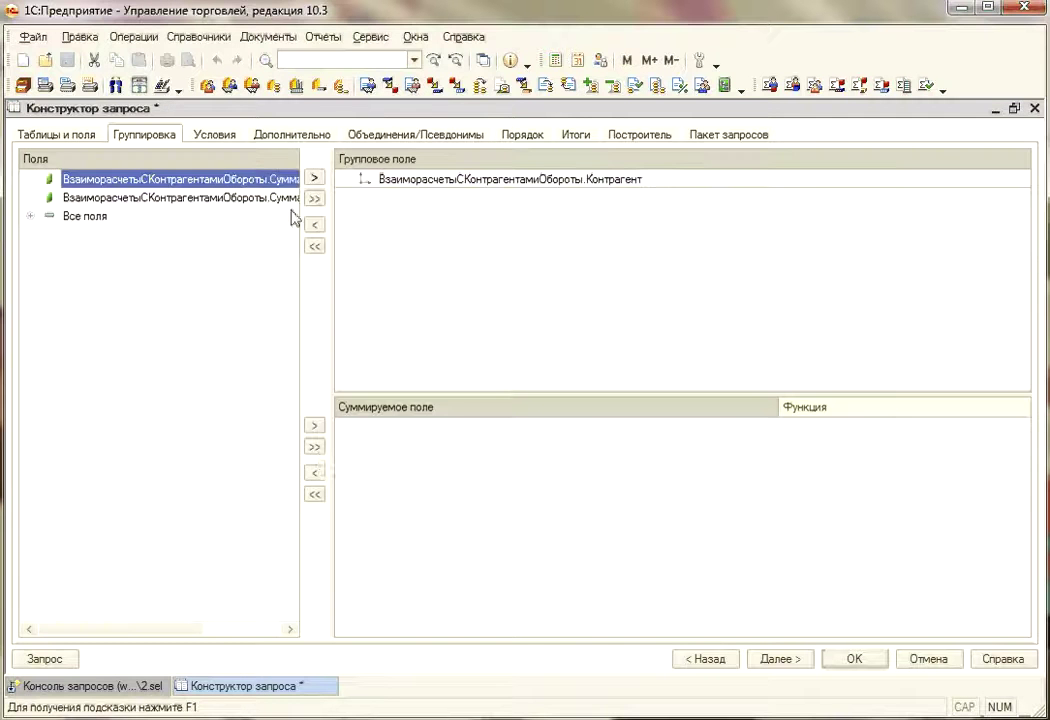
pyautogui.click(314, 447)
# Step: Sort the query by Контрагент in ascending order, accept the constructed query and run it
pyautogui.click(522, 134)
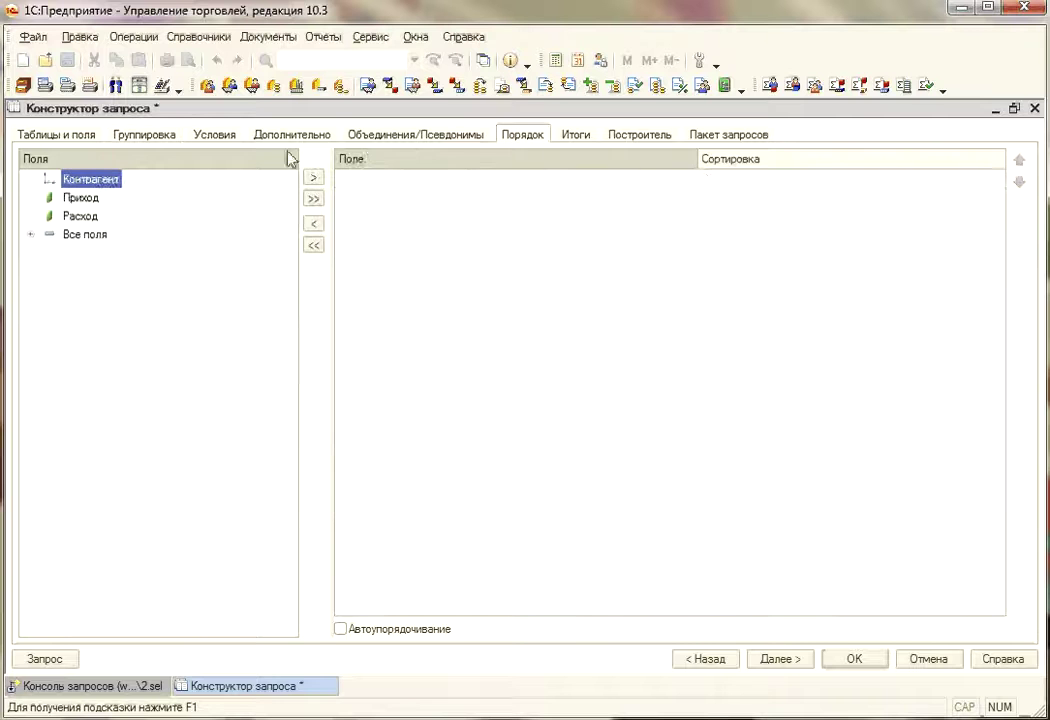
pyautogui.doubleClick(92, 183)
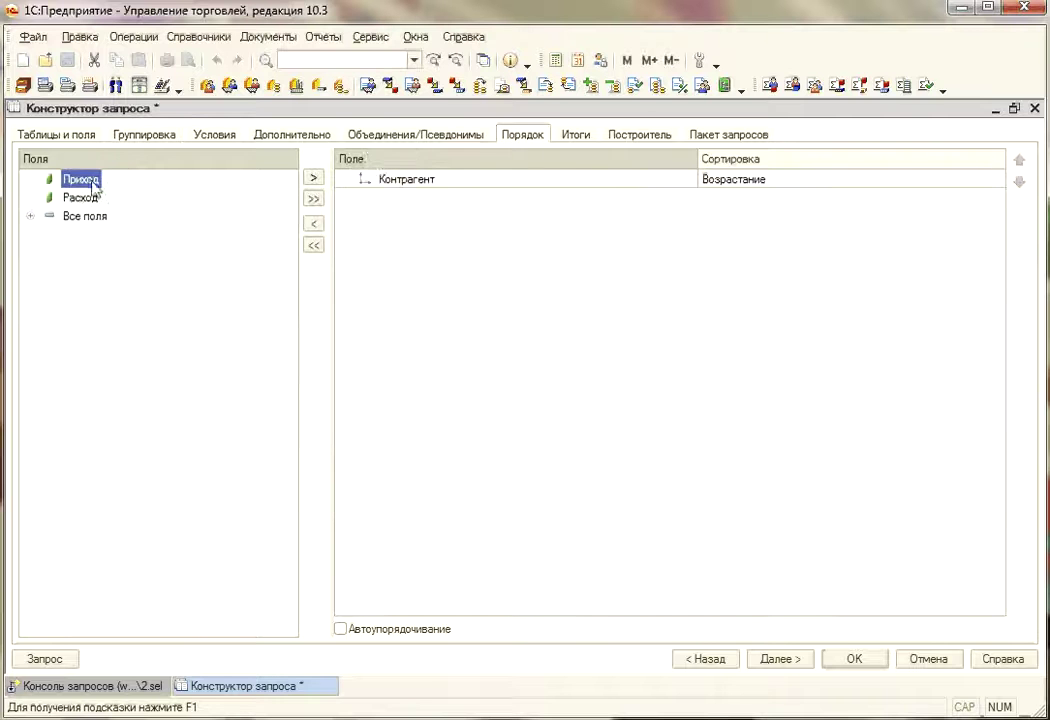
pyautogui.click(855, 659)
pyautogui.click(430, 129)
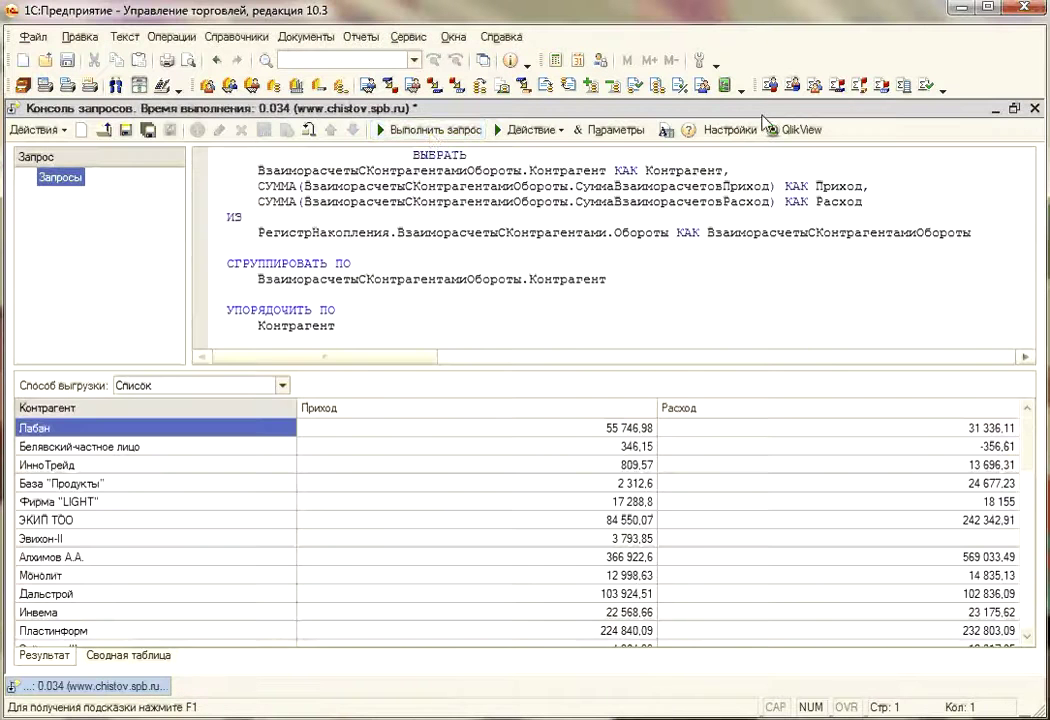
# Step: Open the QlikView export settings and set the target file to test1c.qvw in the test1C folder
pyautogui.click(798, 129)
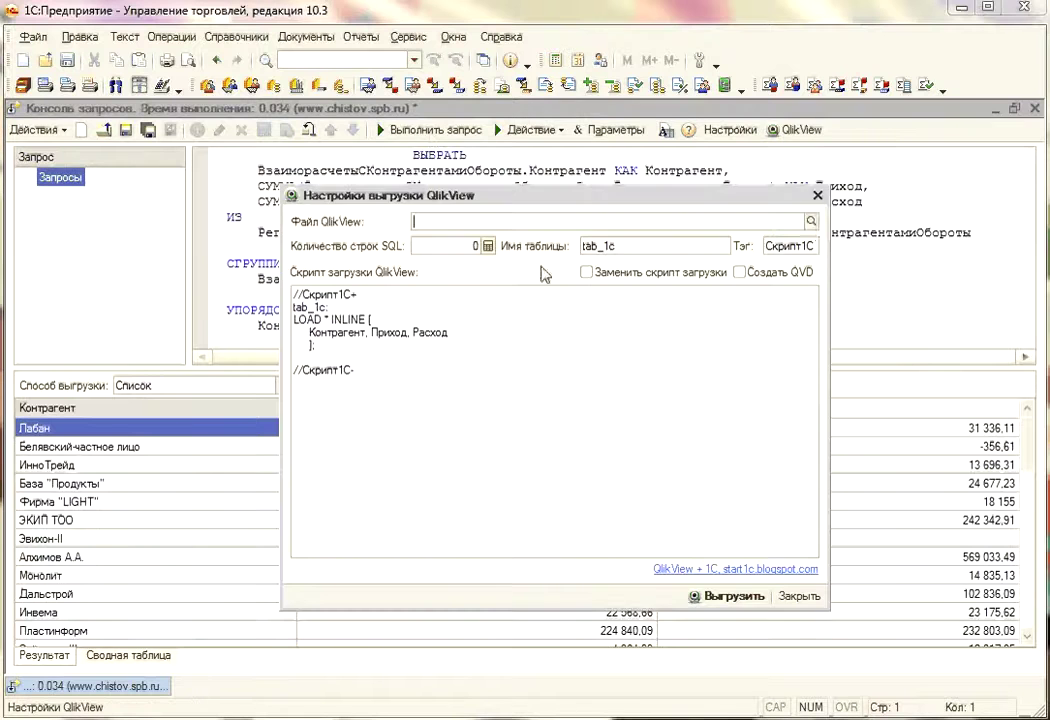
pyautogui.click(810, 222)
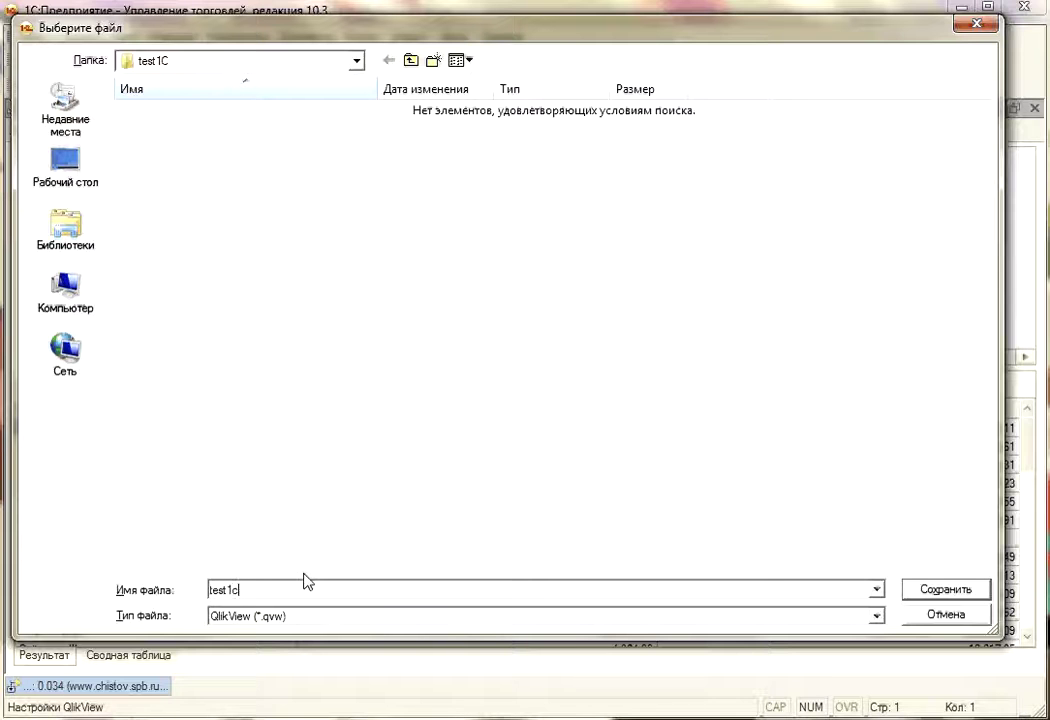
pyautogui.click(937, 590)
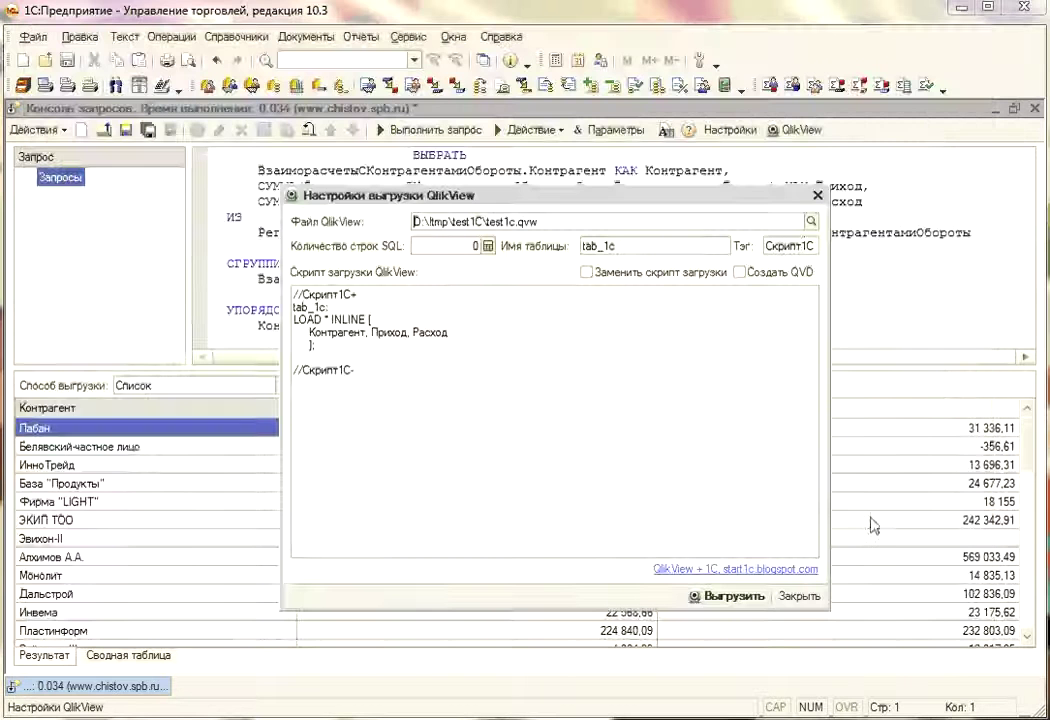
# Step: Set the table name to sales and the tag to sales1c, and export the query result to QlikView
pyautogui.doubleClick(628, 244)
pyautogui.write('sales')
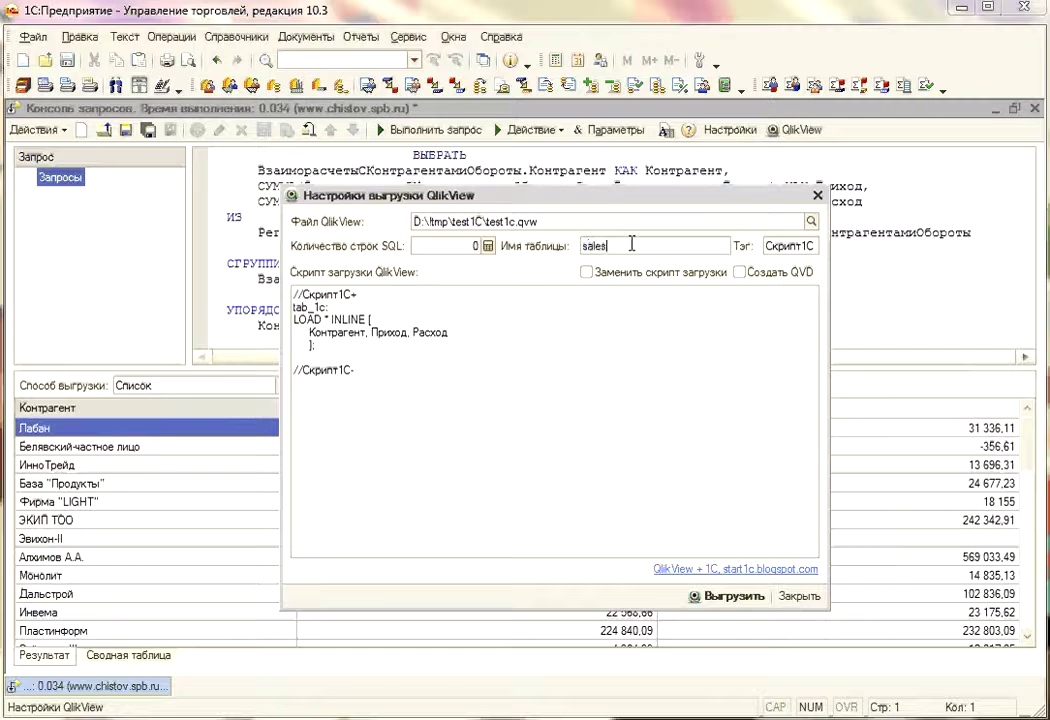
pyautogui.press('Tab')
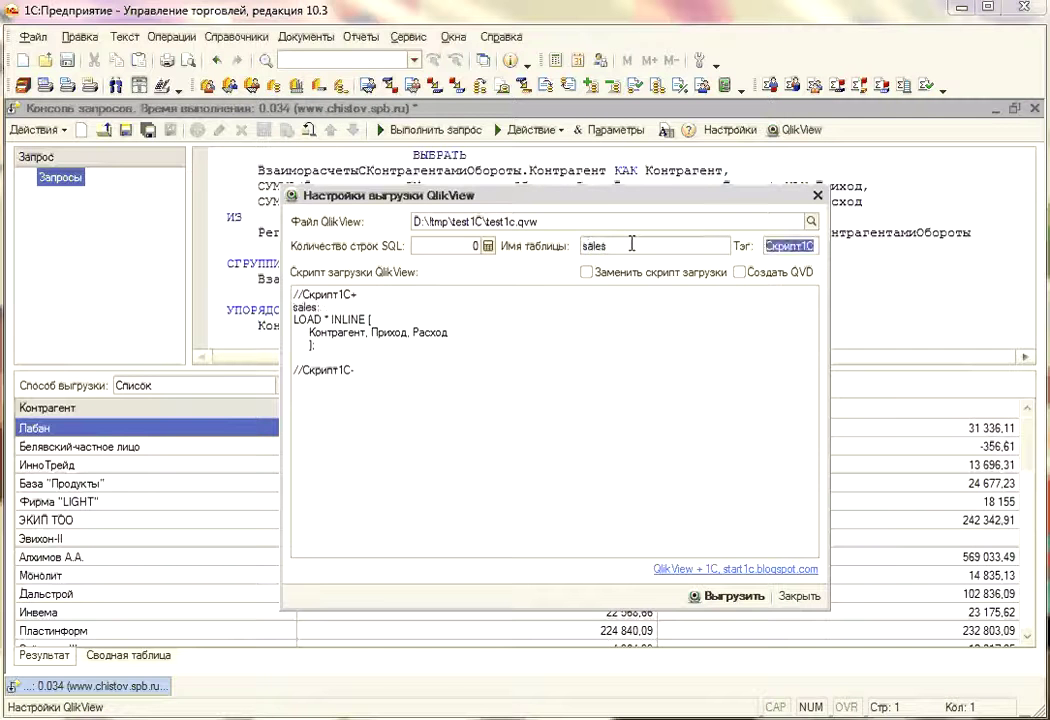
pyautogui.write('sales1c')
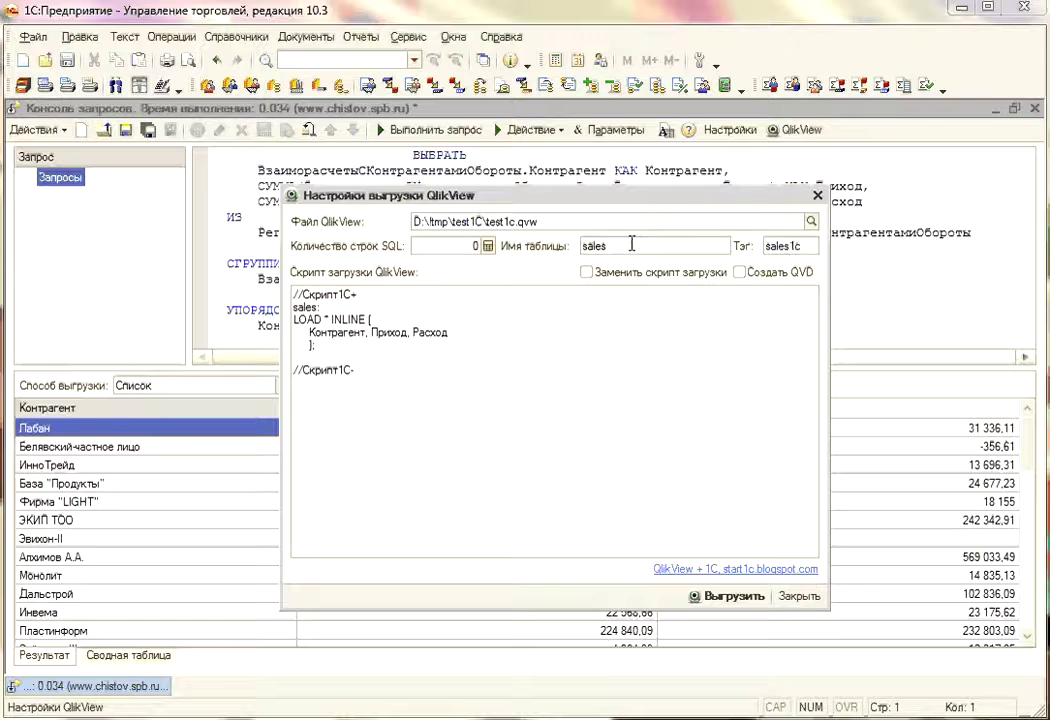
pyautogui.press('Tab')
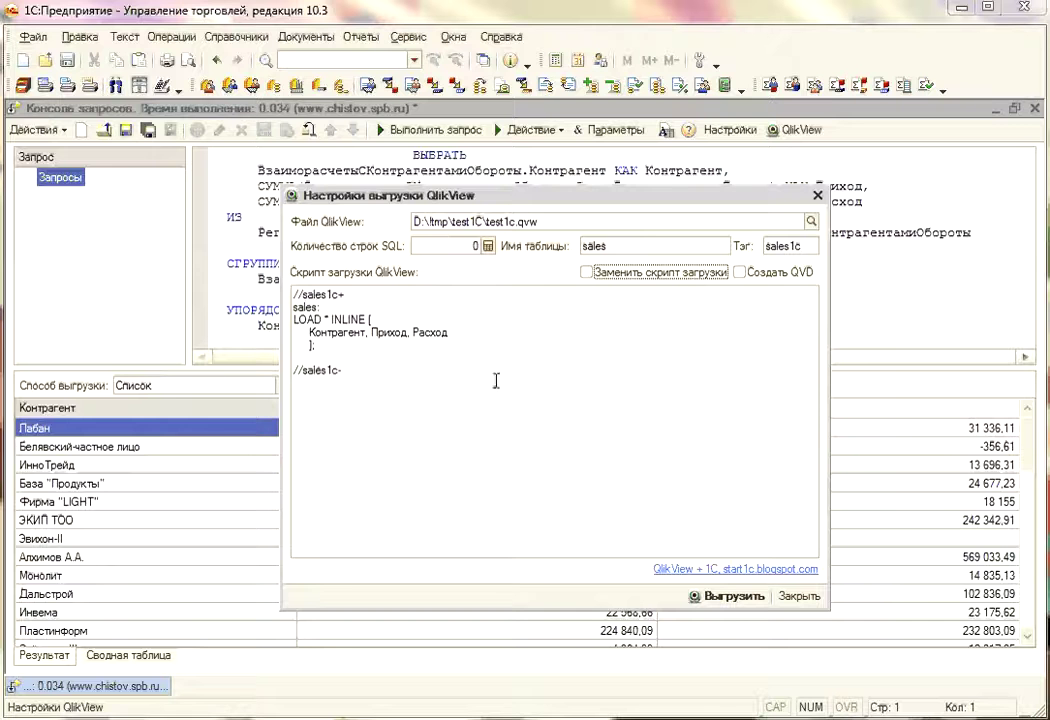
pyautogui.click(727, 597)
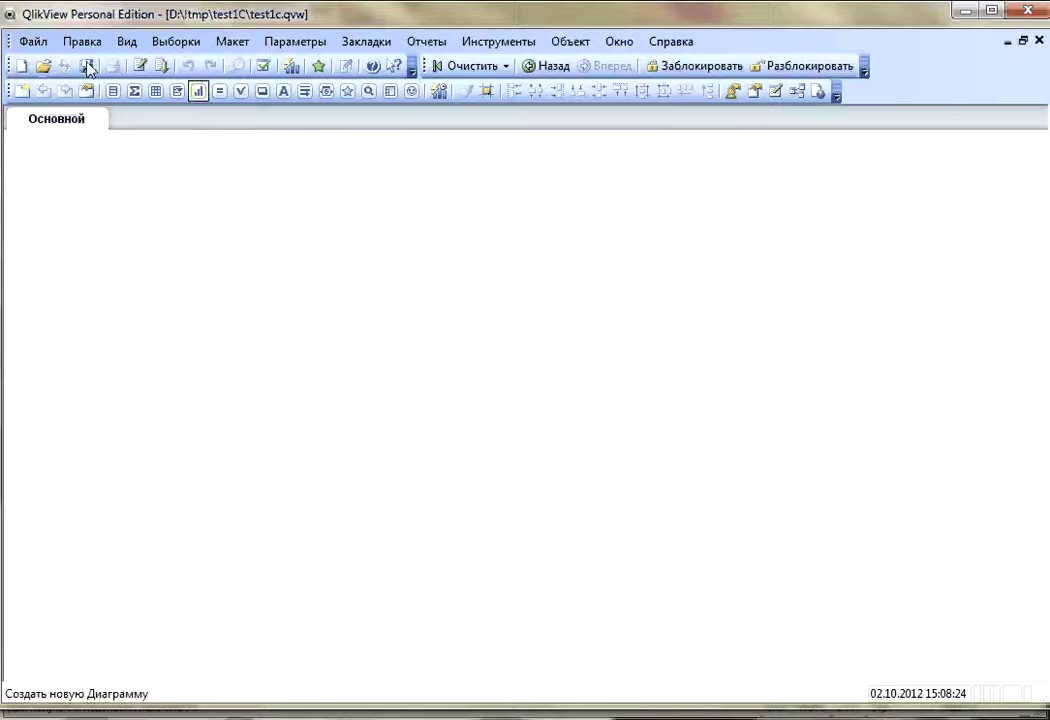
# Step: Examine the sales1c section of the load script in the QlikView script editor and close the editor without changes
pyautogui.click(140, 66)
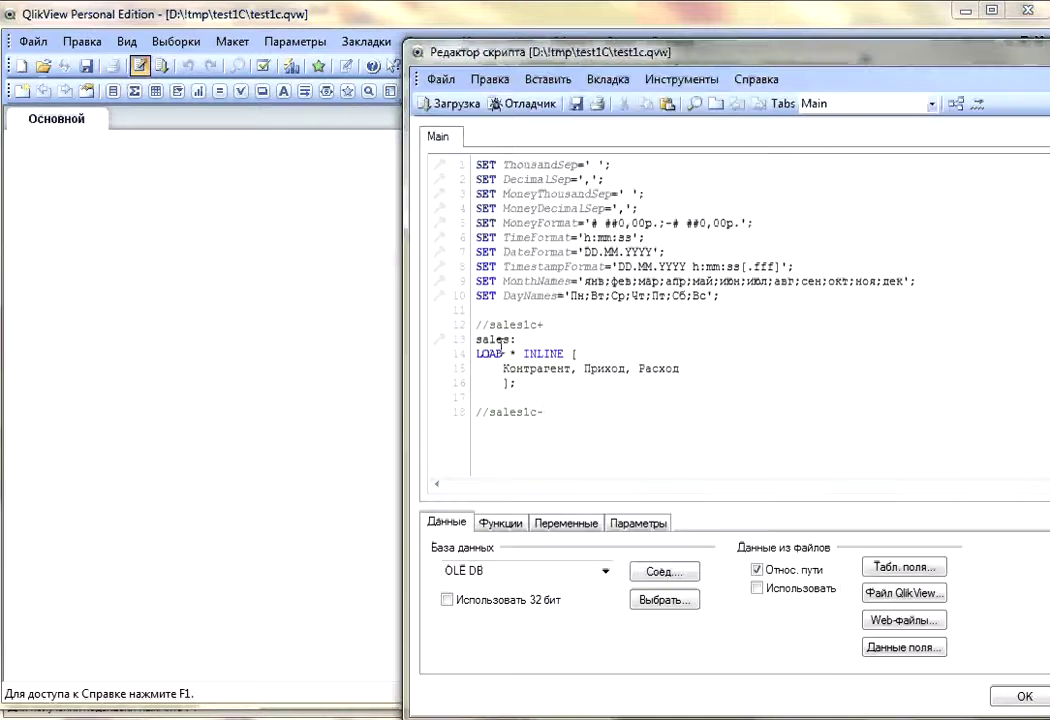
pyautogui.moveTo(848, 50); pyautogui.dragTo(553, 30)
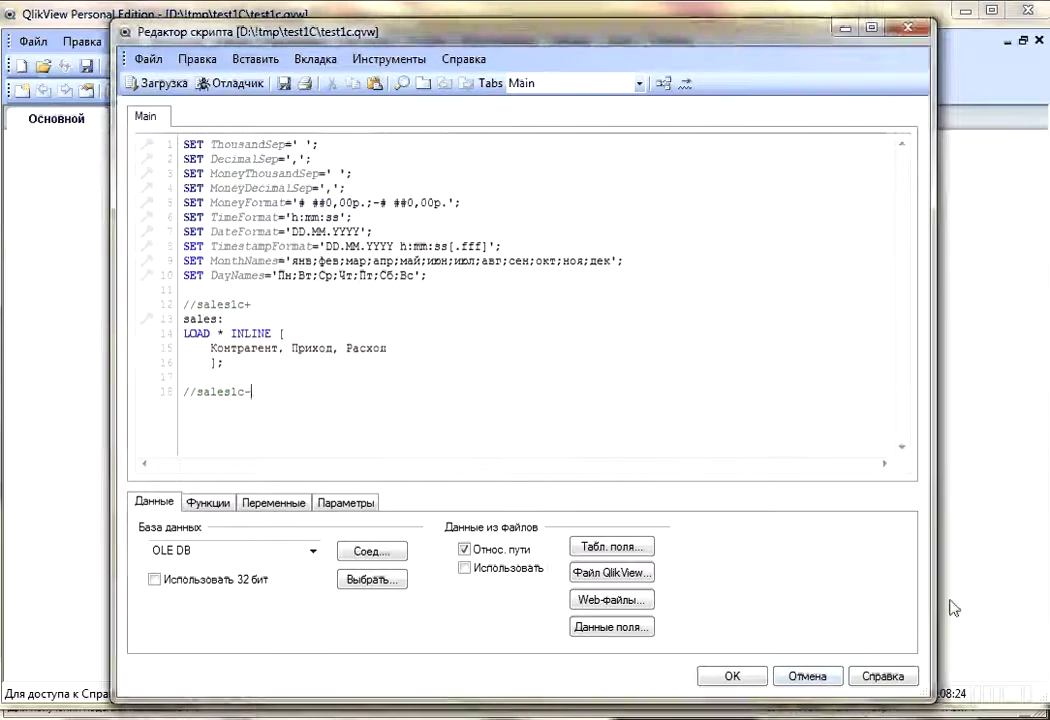
pyautogui.click(808, 677)
pyautogui.click(500, 404)
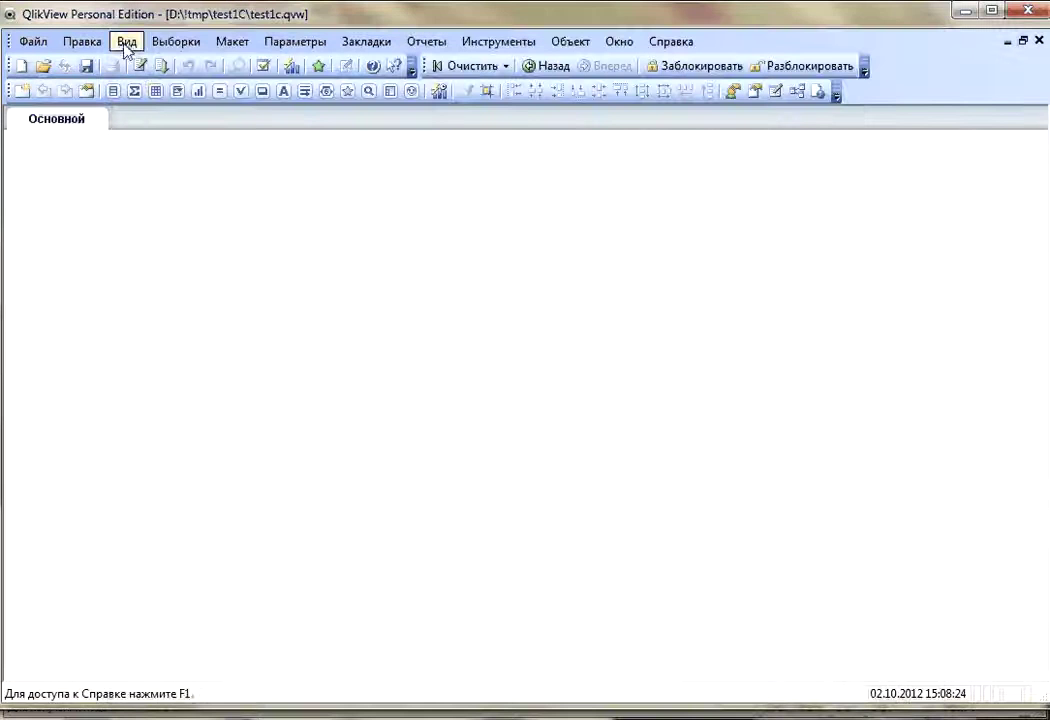
# Step: Create a simple table with all available fields, Контрагент, Приход and Расход, and maximize it on the sheet
pyautogui.click(155, 91)
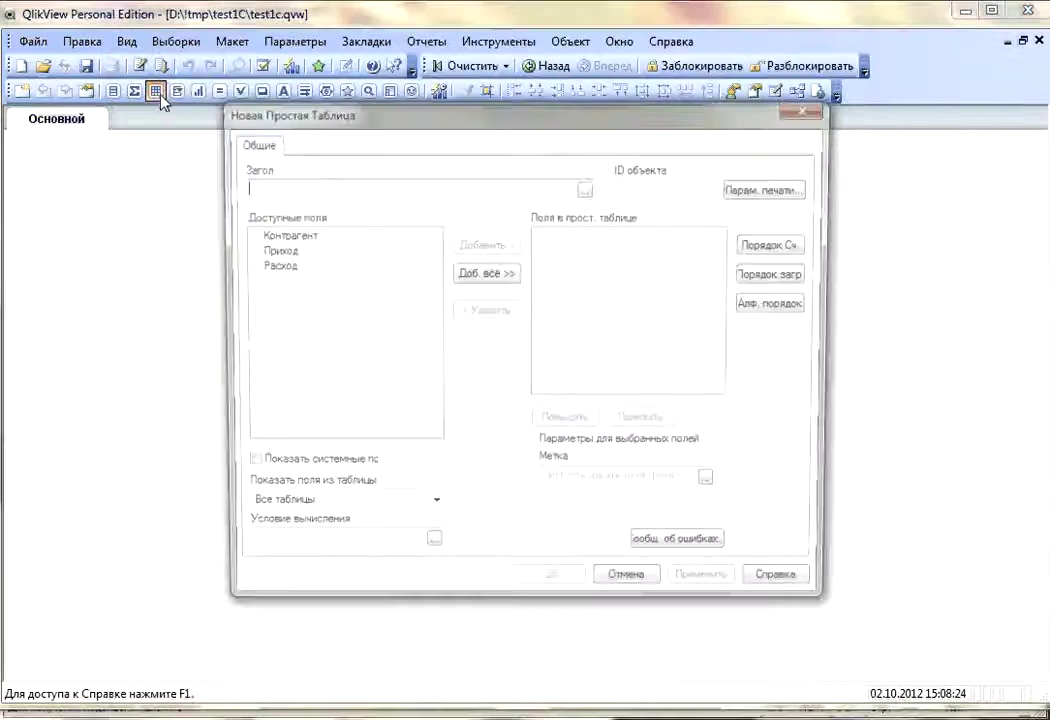
pyautogui.click(470, 276)
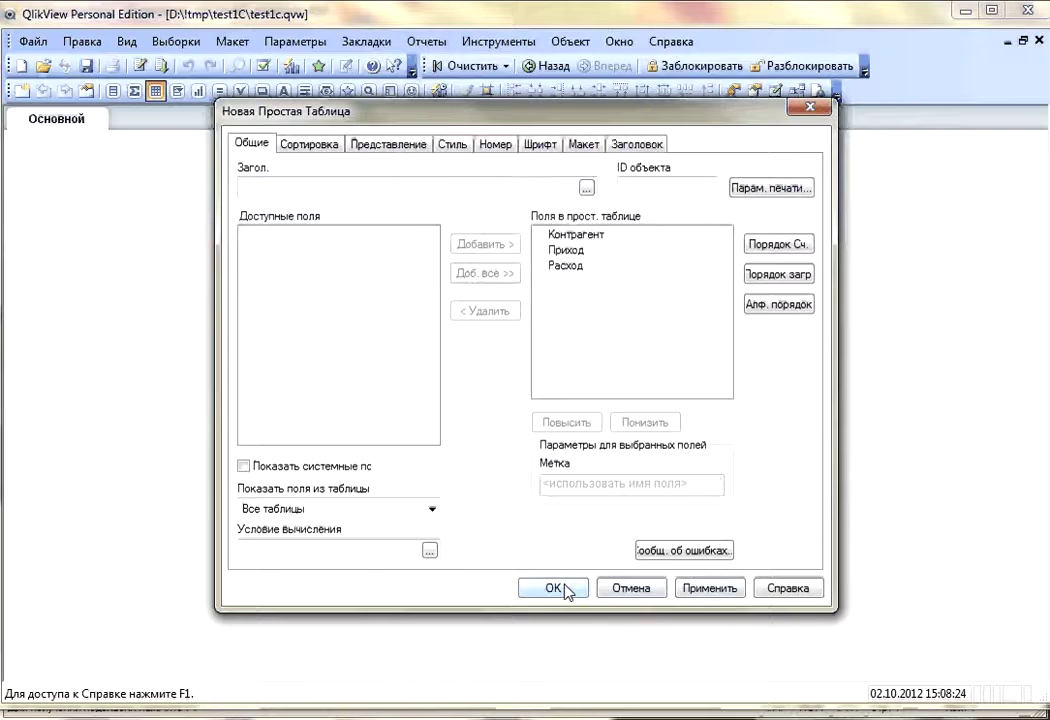
pyautogui.click(560, 588)
pyautogui.click(285, 139)
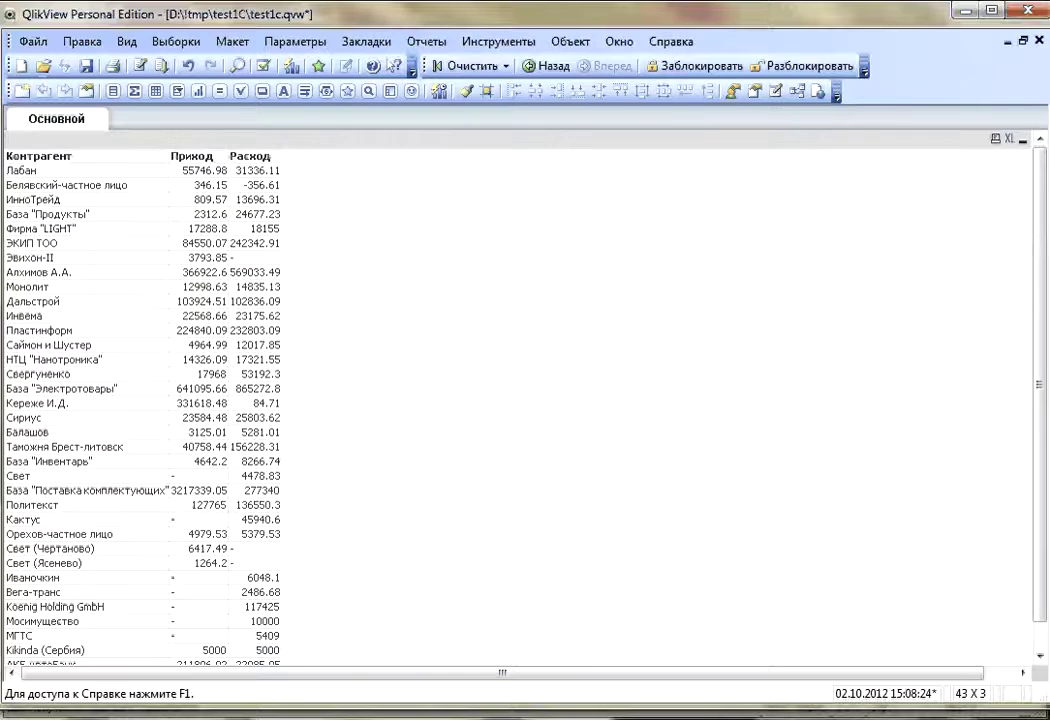
# Step: Switch back to 1С:Предприятие, close the export settings and add the ДоговорКонтрагента field to the query in the query constructor
pyautogui.hotkey('alt', 'Tab')
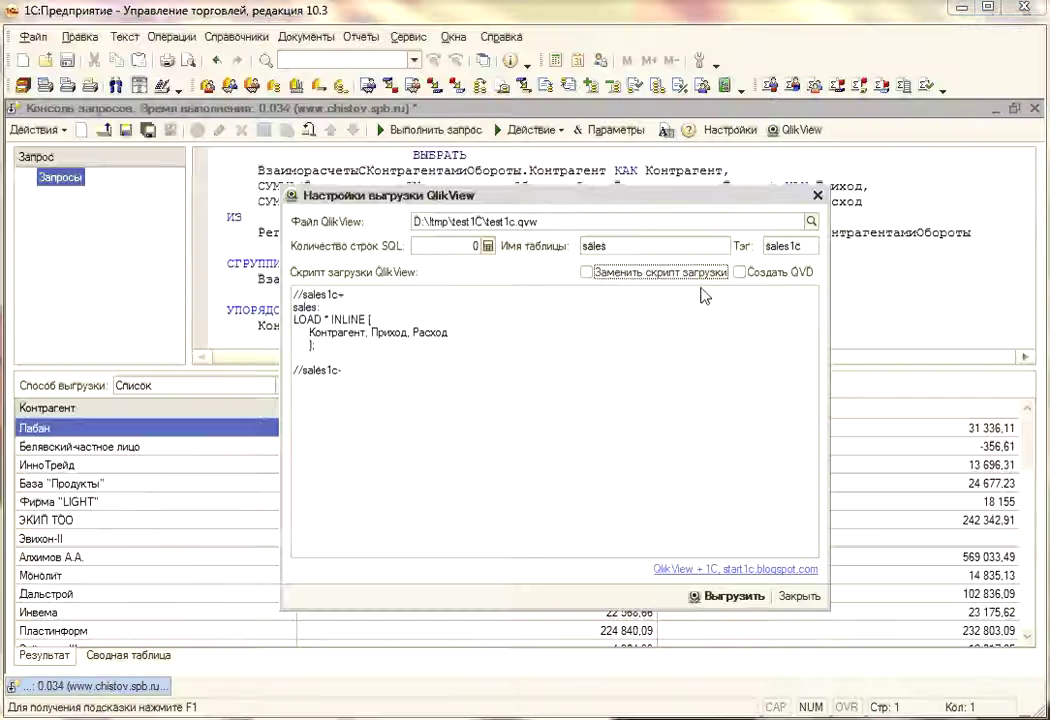
pyautogui.click(800, 595)
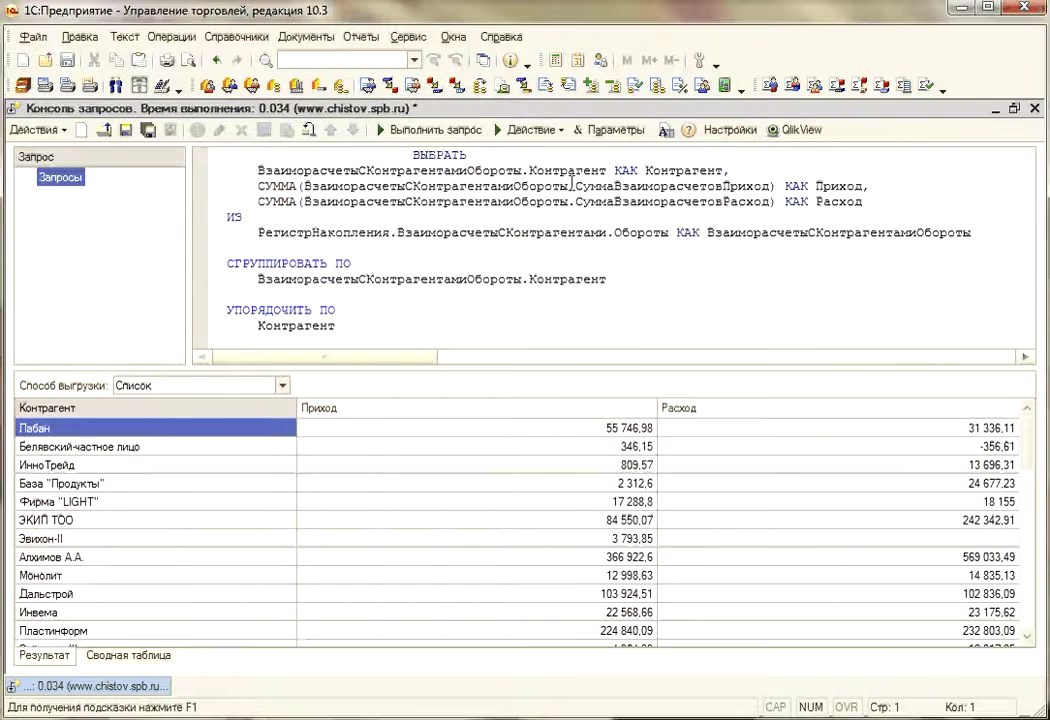
pyautogui.rightClick(557, 215)
pyautogui.click(620, 466)
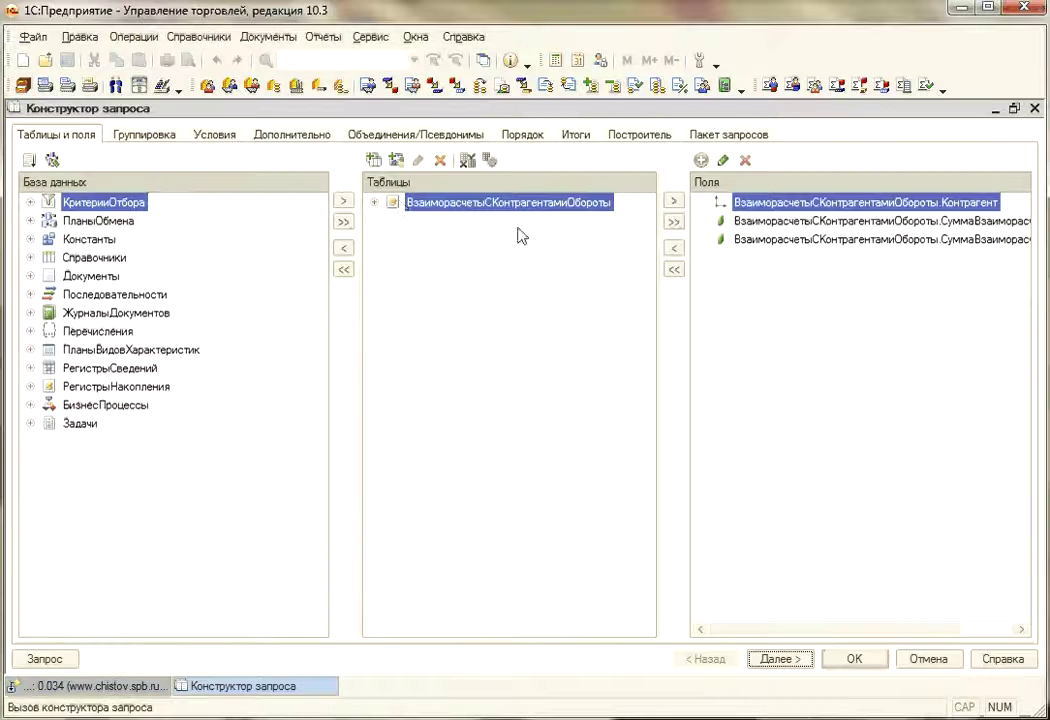
pyautogui.click(376, 202)
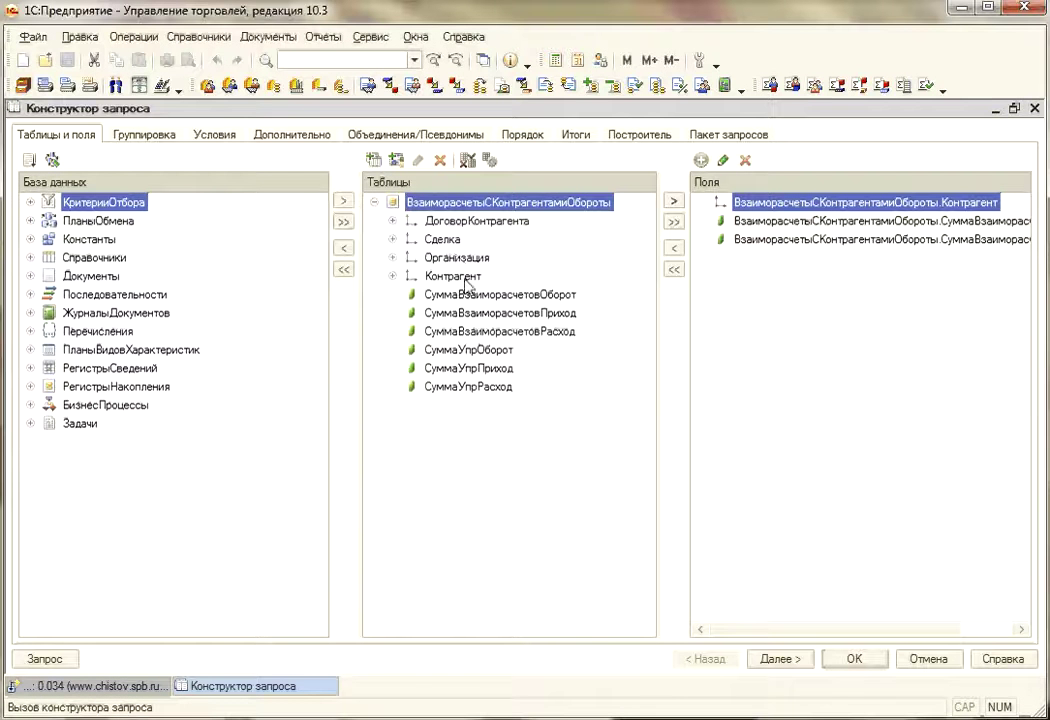
pyautogui.doubleClick(400, 220)
# Step: Shorten the alias of the ДоговорКонтрагента field to Договор
pyautogui.click(405, 134)
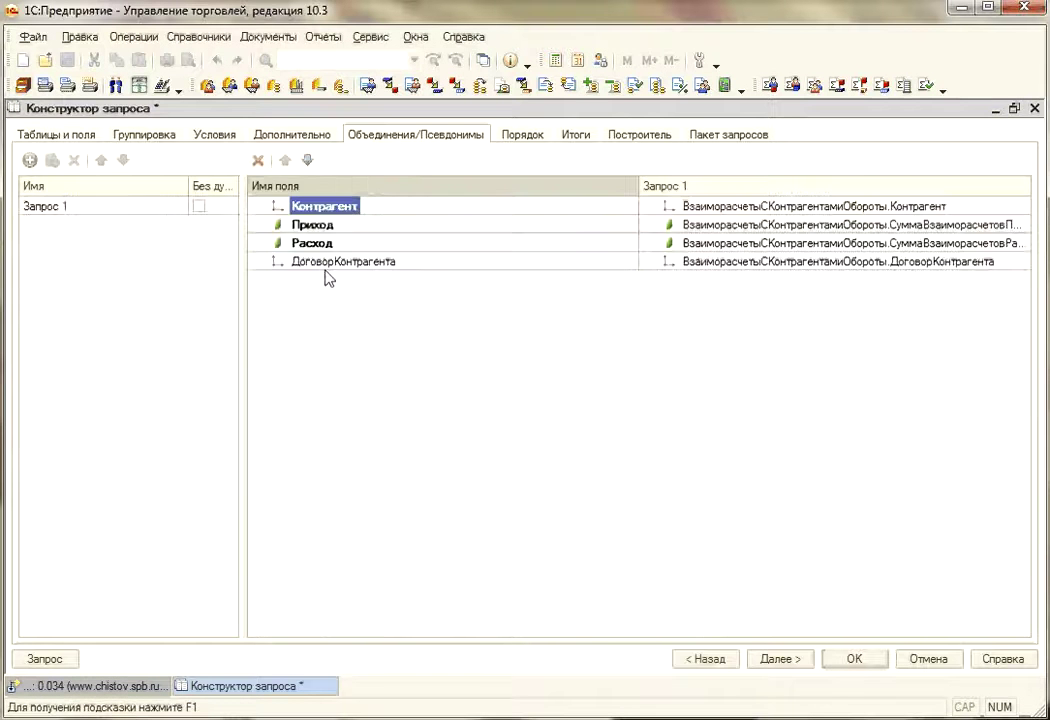
pyautogui.click(333, 262)
pyautogui.click(336, 262)
pyautogui.moveTo(334, 262); pyautogui.dragTo(475, 265)
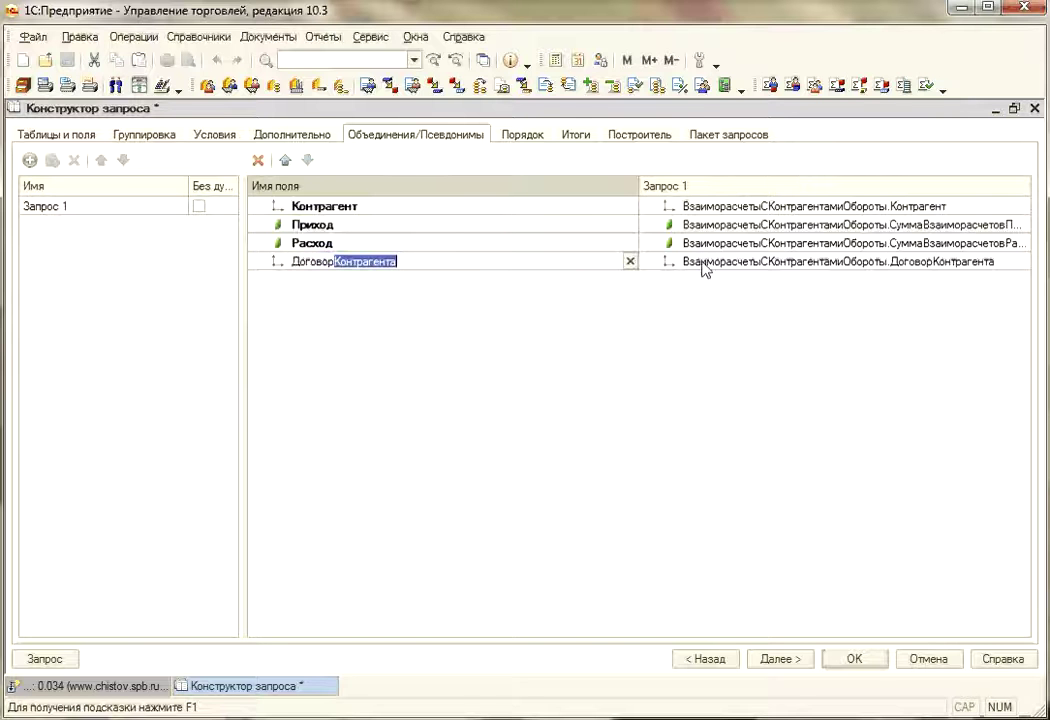
pyautogui.press('Delete')
pyautogui.press('Return')
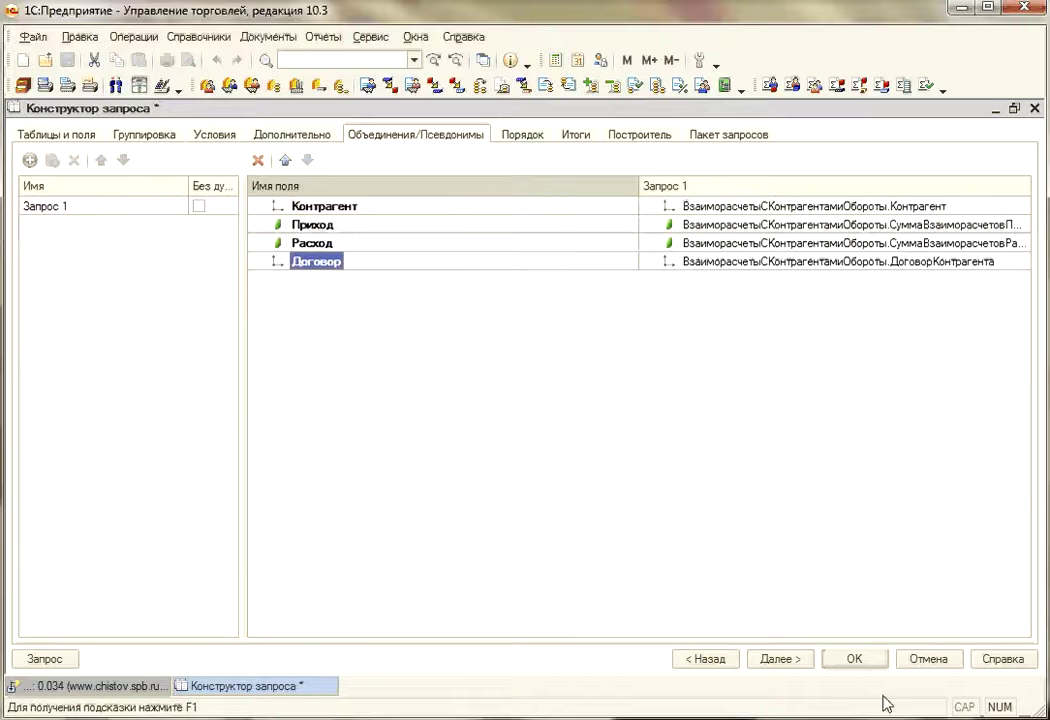
# Step: Accept and run the modified query, and export its result to QlikView
pyautogui.click(866, 662)
pyautogui.click(430, 130)
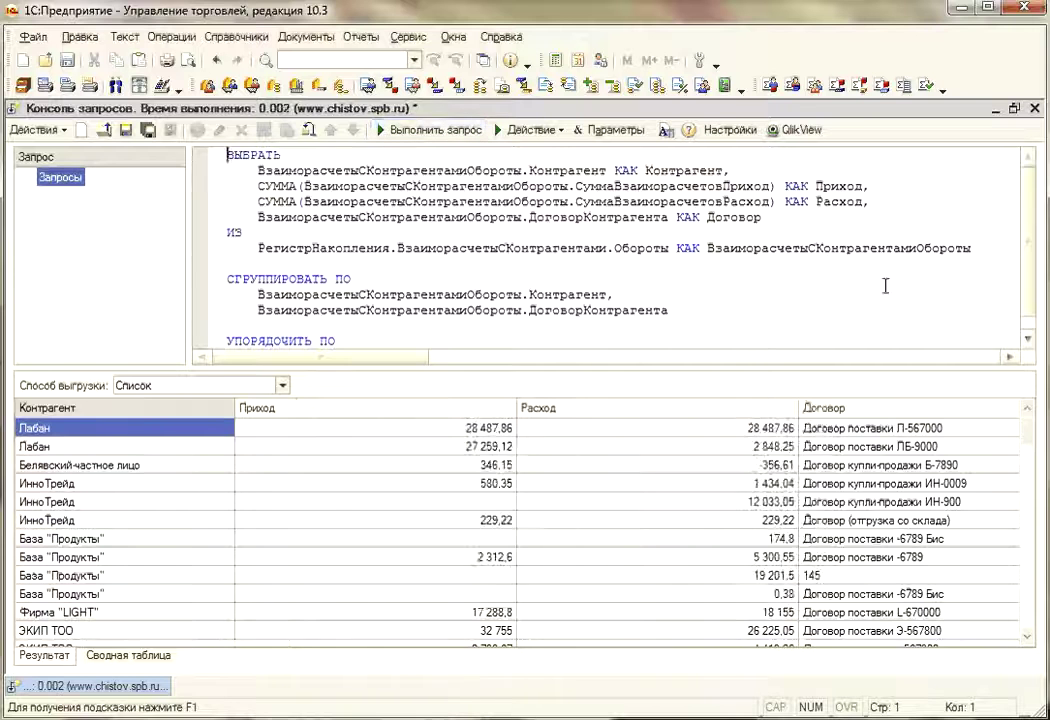
pyautogui.click(795, 130)
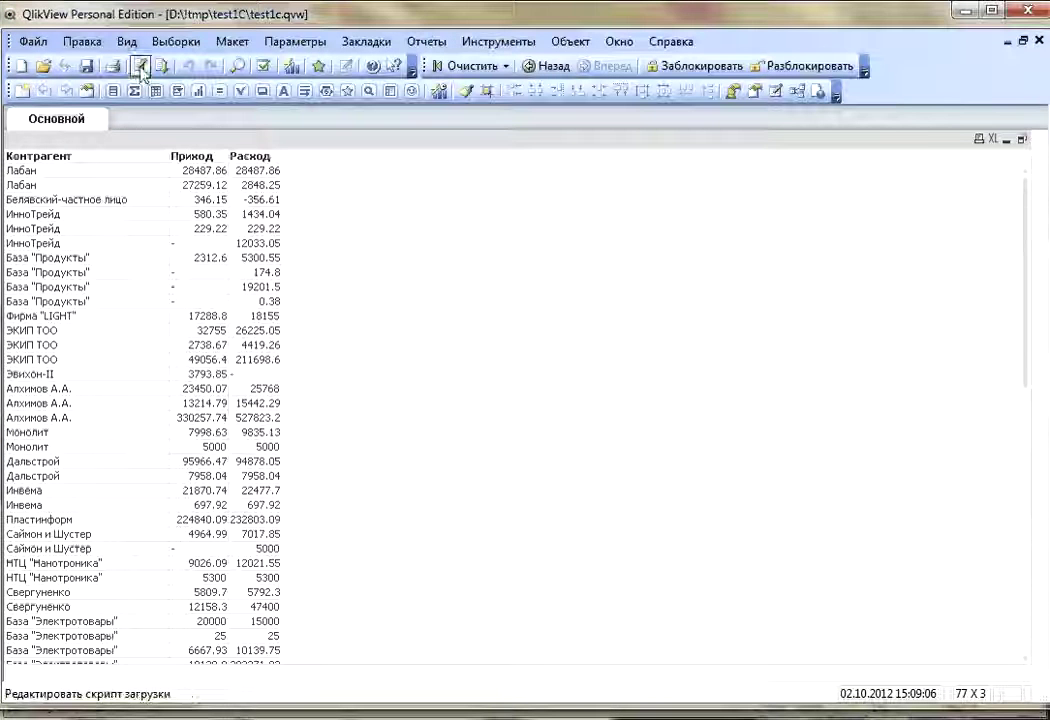
# Step: Examine the exported load script in the QlikView script editor and close it without saving changes
pyautogui.click(141, 68)
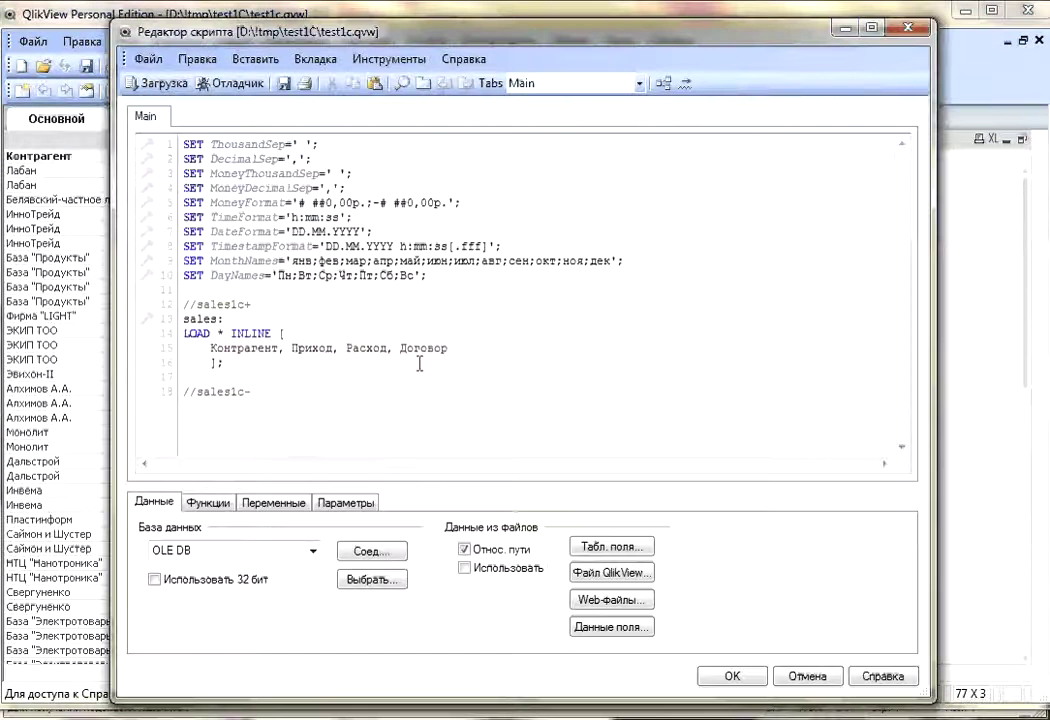
pyautogui.click(807, 676)
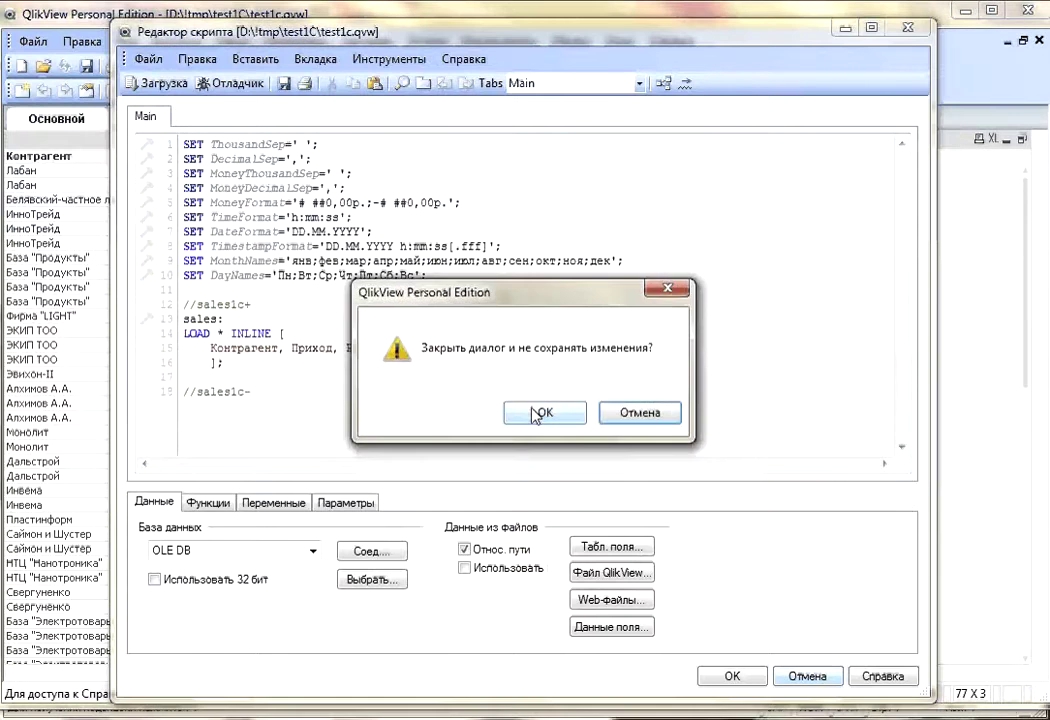
pyautogui.click(546, 410)
# Step: Add the Договор field to the simple table and place it directly after Контрагент
pyautogui.rightClick(199, 155)
pyautogui.click(235, 157)
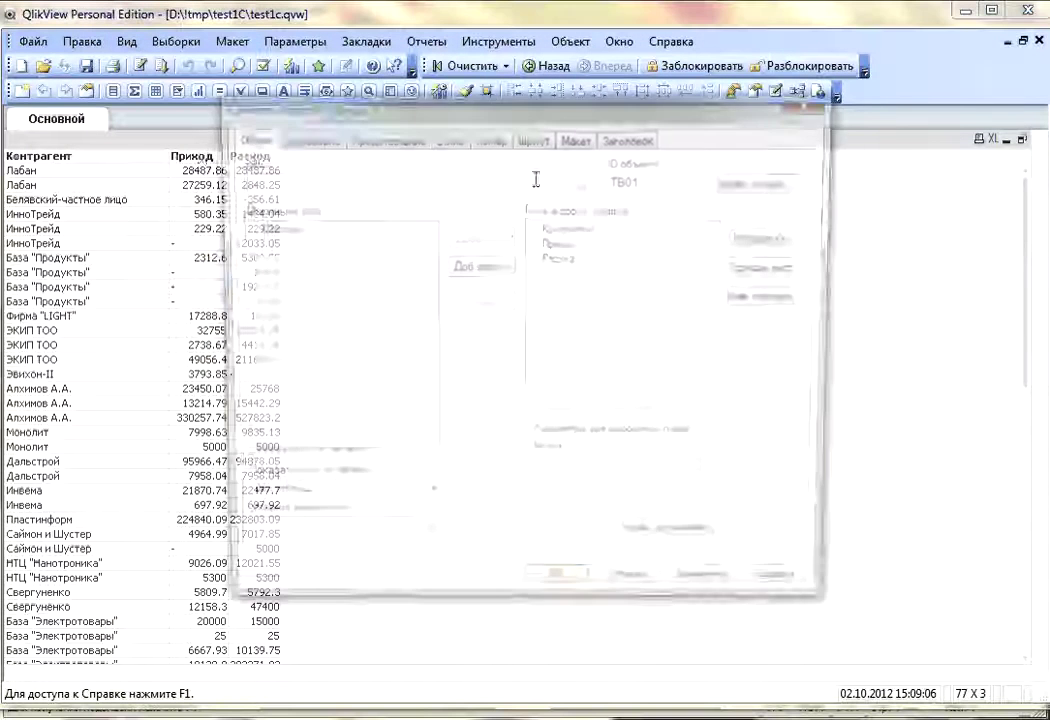
pyautogui.click(459, 268)
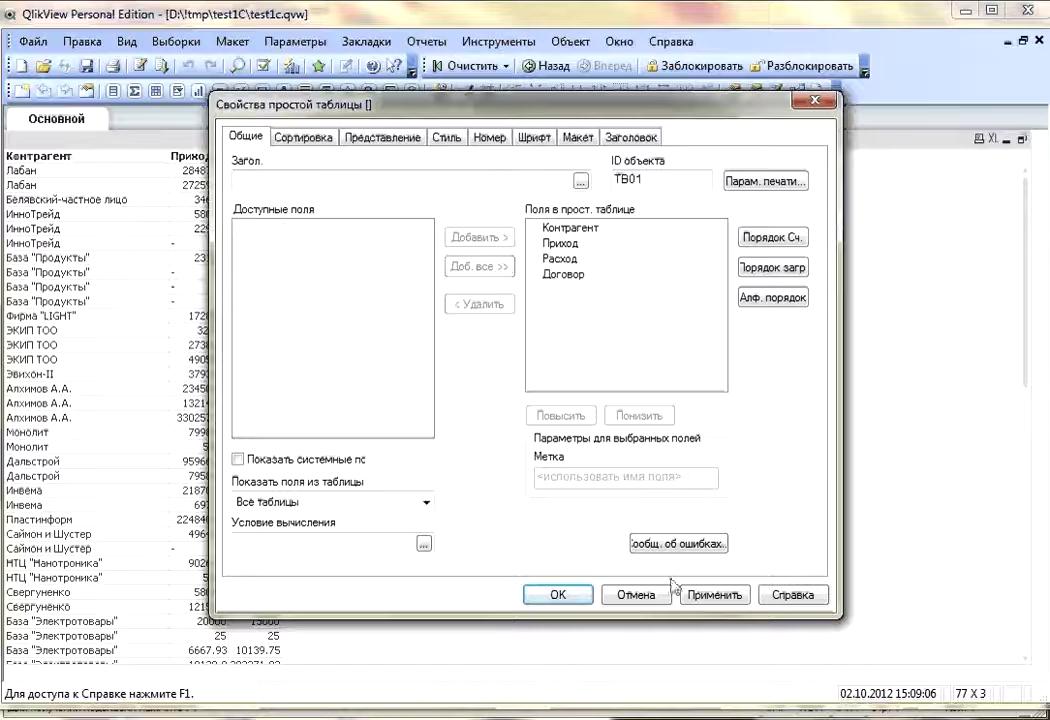
pyautogui.click(575, 274)
pyautogui.click(557, 415)
pyautogui.click(557, 415)
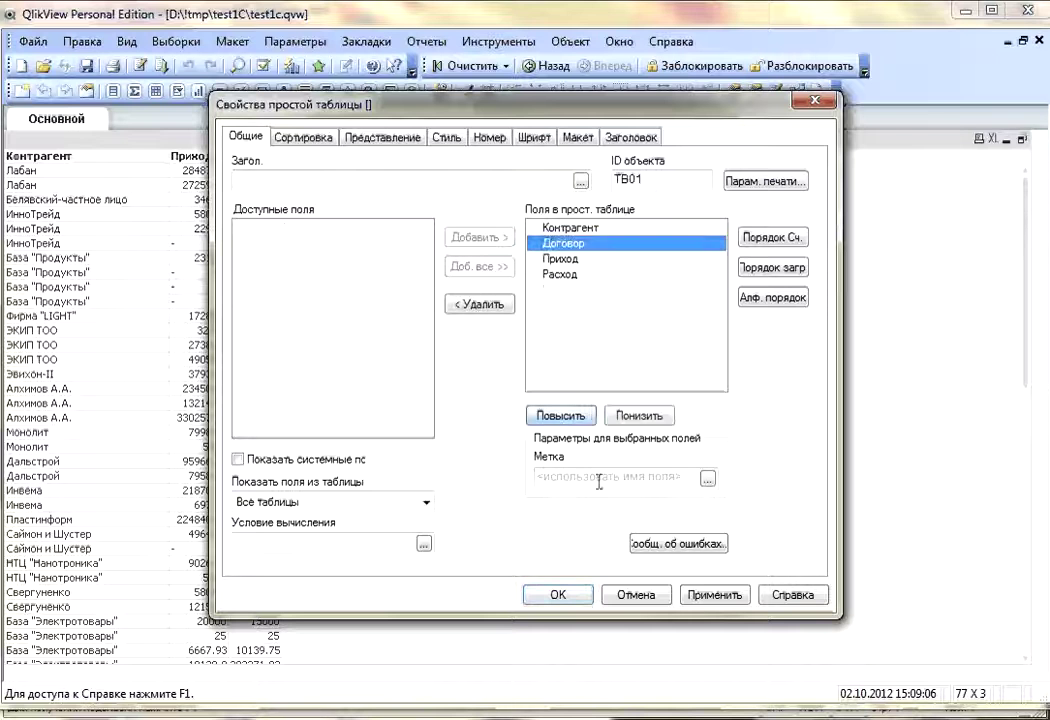
pyautogui.click(557, 595)
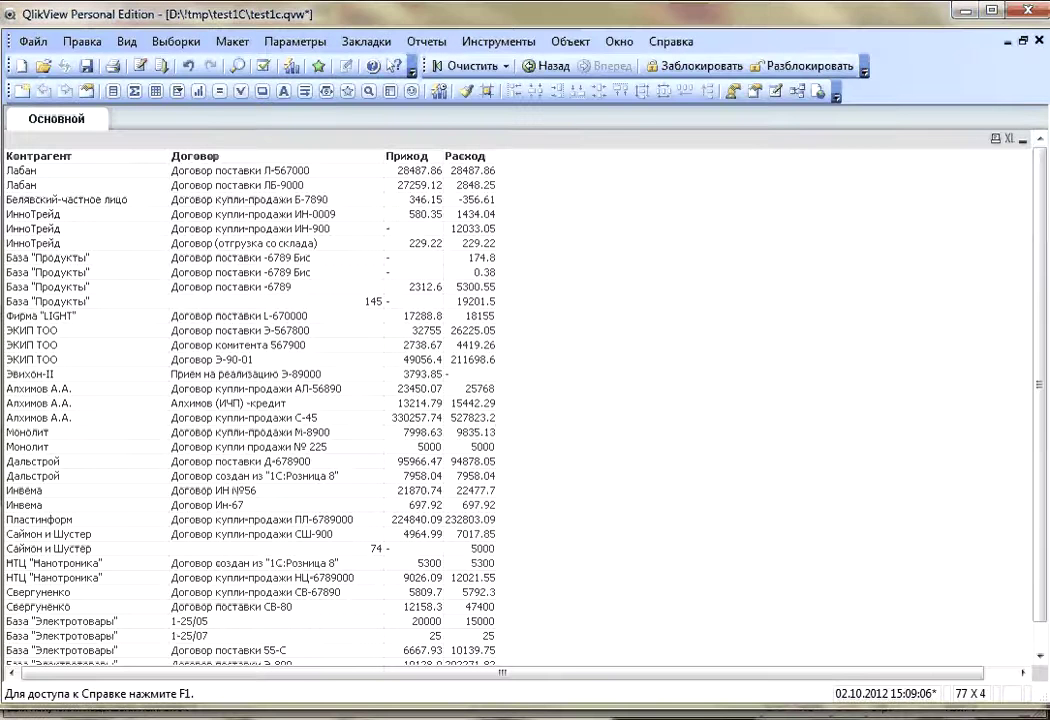
# Step: Switch back to 1С:Предприятие and set the Периодичность of the ВзаиморасчетыСКонтрагентамиОбороты virtual table to День in the query constructor
pyautogui.hotkey('alt', 'Tab')
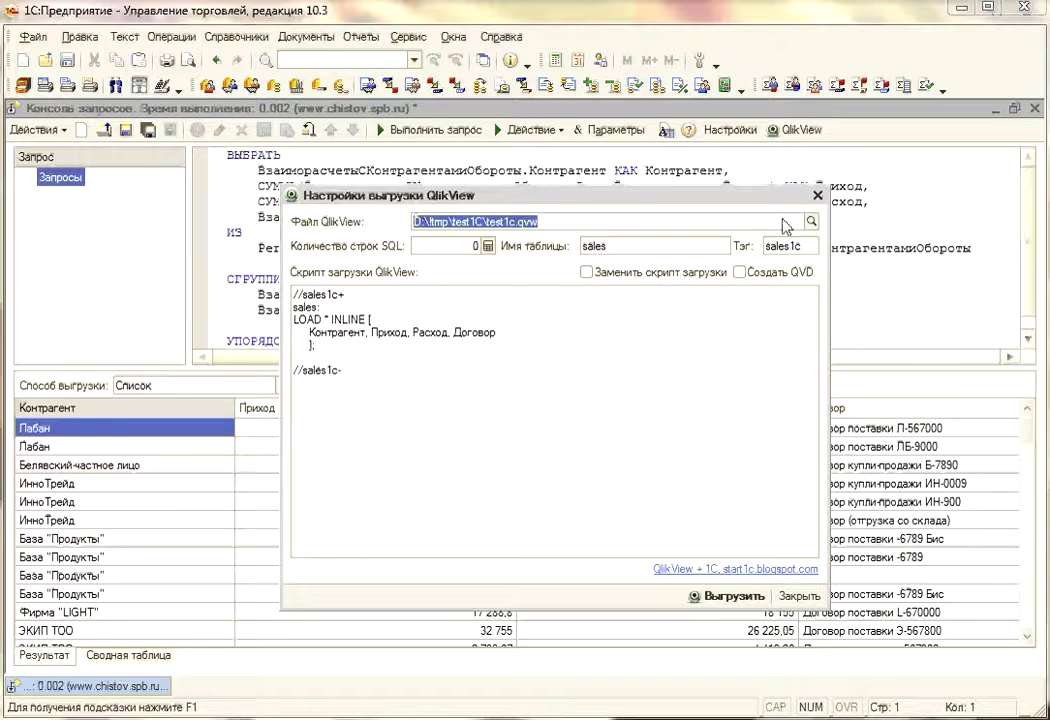
pyautogui.click(535, 188)
pyautogui.rightClick(535, 188)
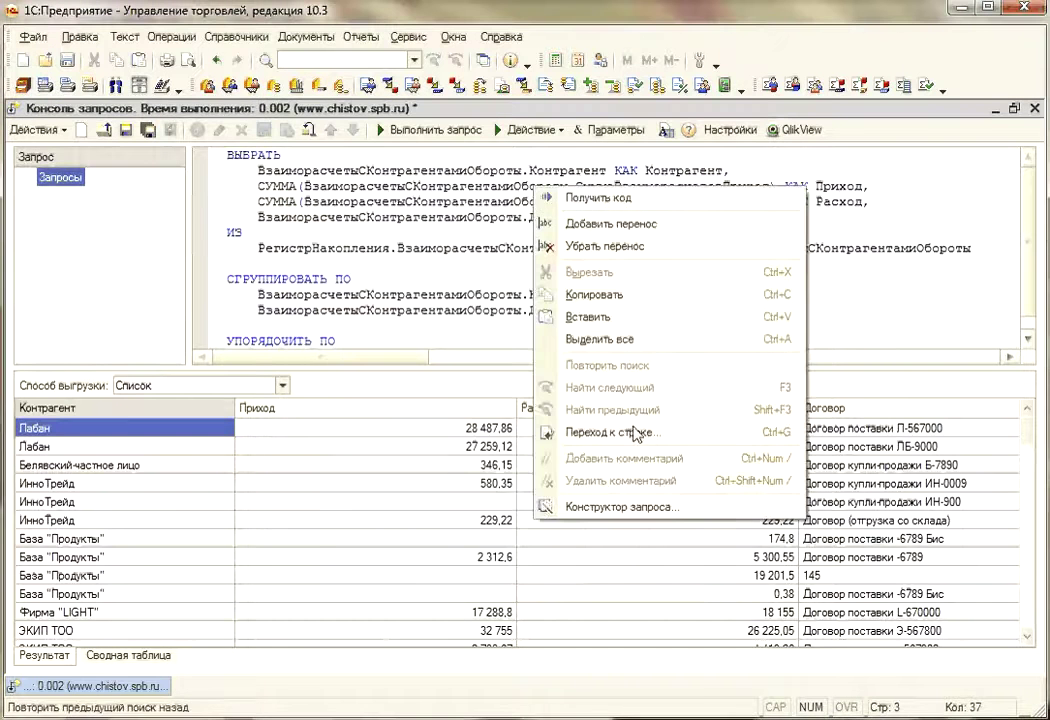
pyautogui.click(622, 506)
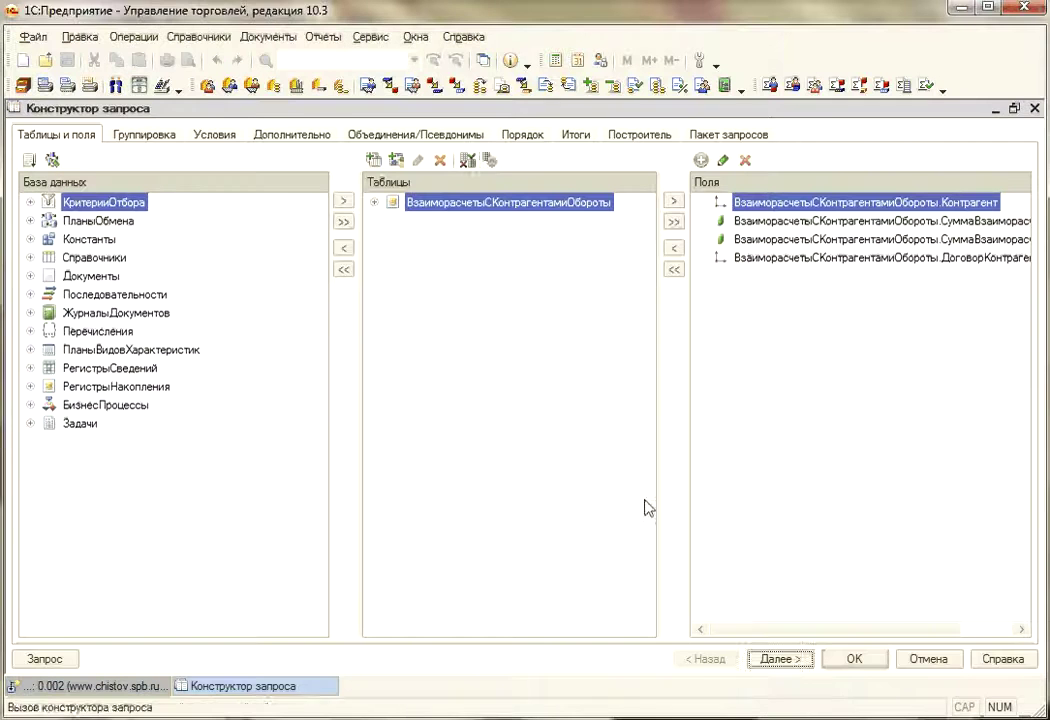
pyautogui.click(489, 159)
pyautogui.click(882, 394)
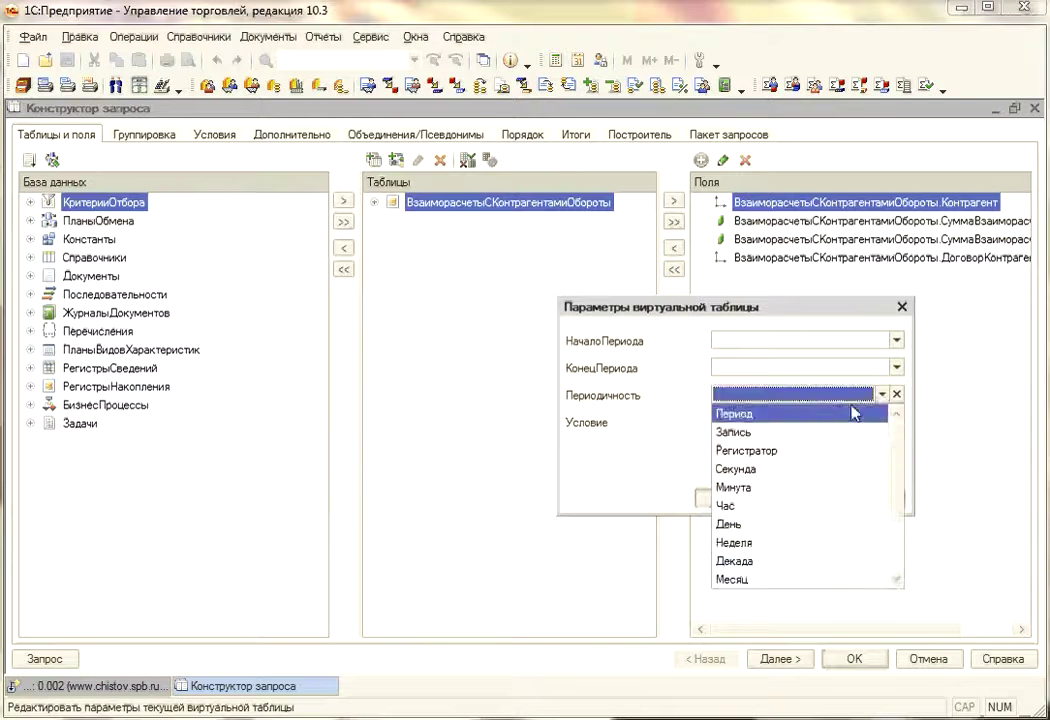
pyautogui.click(752, 522)
pyautogui.click(738, 497)
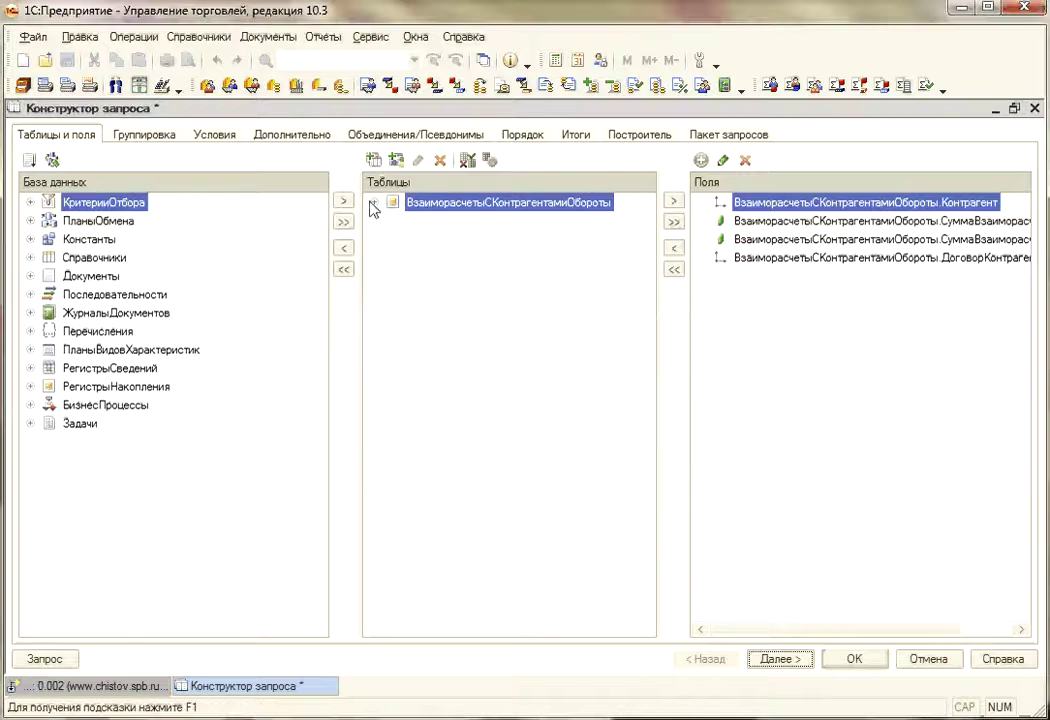
# Step: Add the Период field to the query and order the fields as Контрагент, Договор, Период, Приход, Расход
pyautogui.click(372, 203)
pyautogui.doubleClick(443, 220)
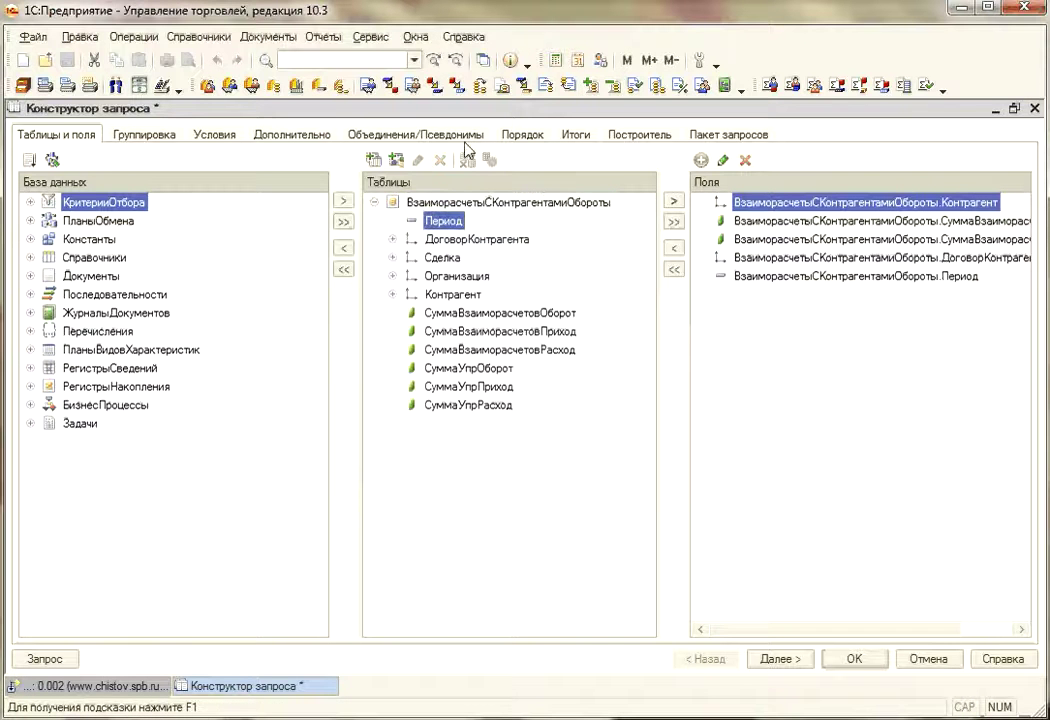
pyautogui.click(465, 138)
pyautogui.doubleClick(345, 281)
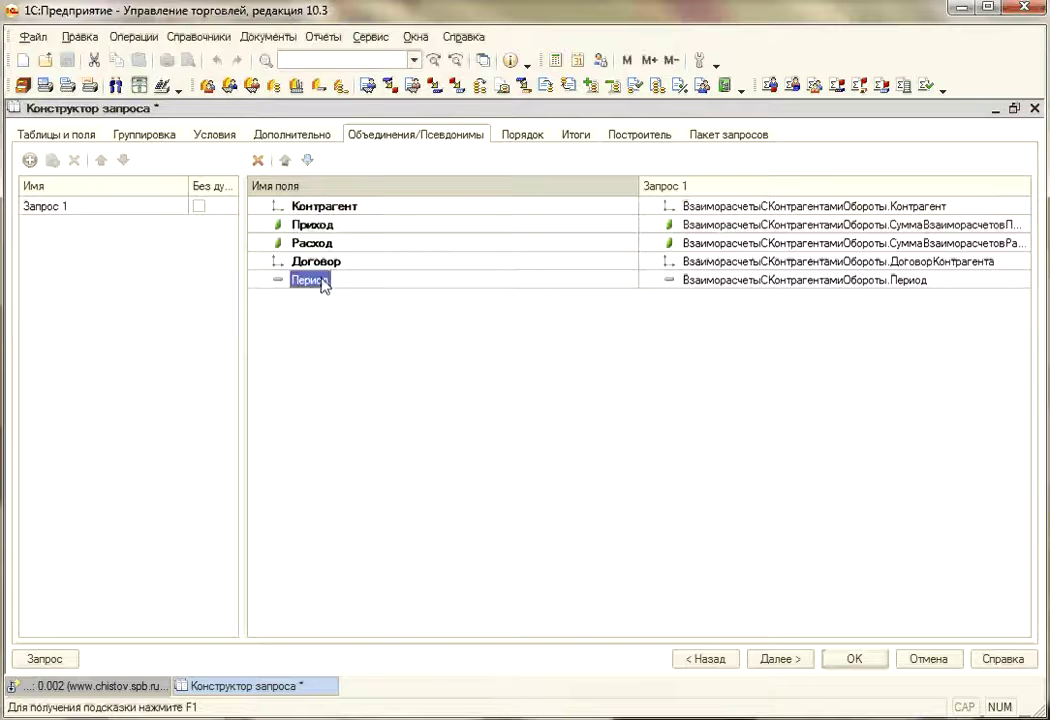
pyautogui.click(285, 160)
pyautogui.click(285, 160)
pyautogui.click(321, 280)
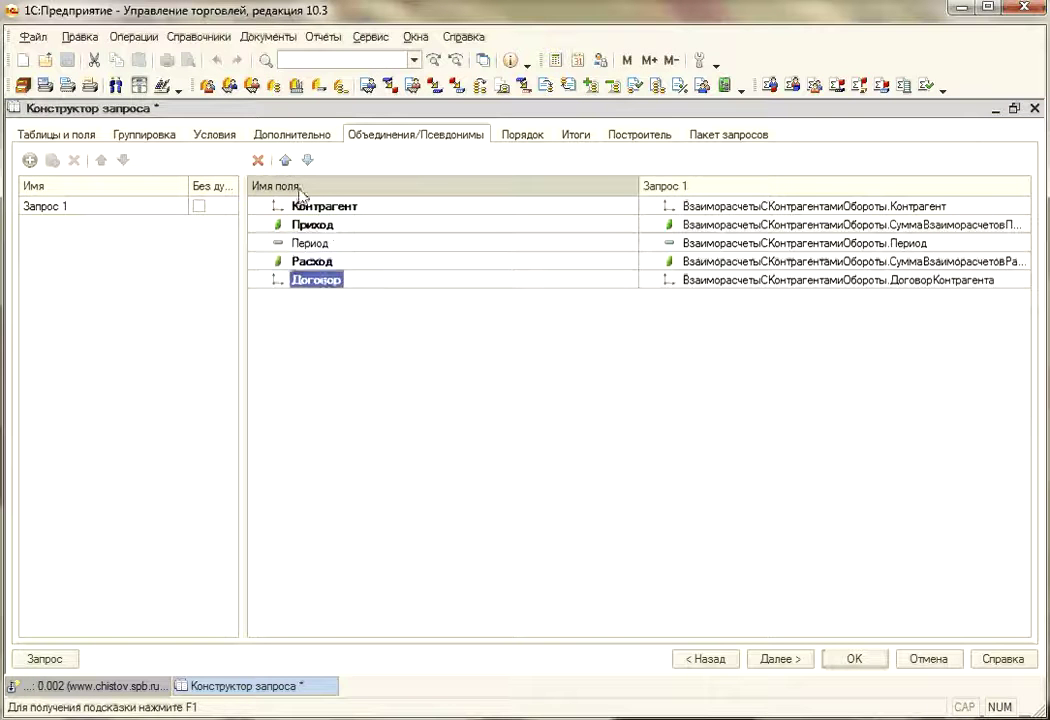
pyautogui.click(286, 160)
pyautogui.click(286, 160)
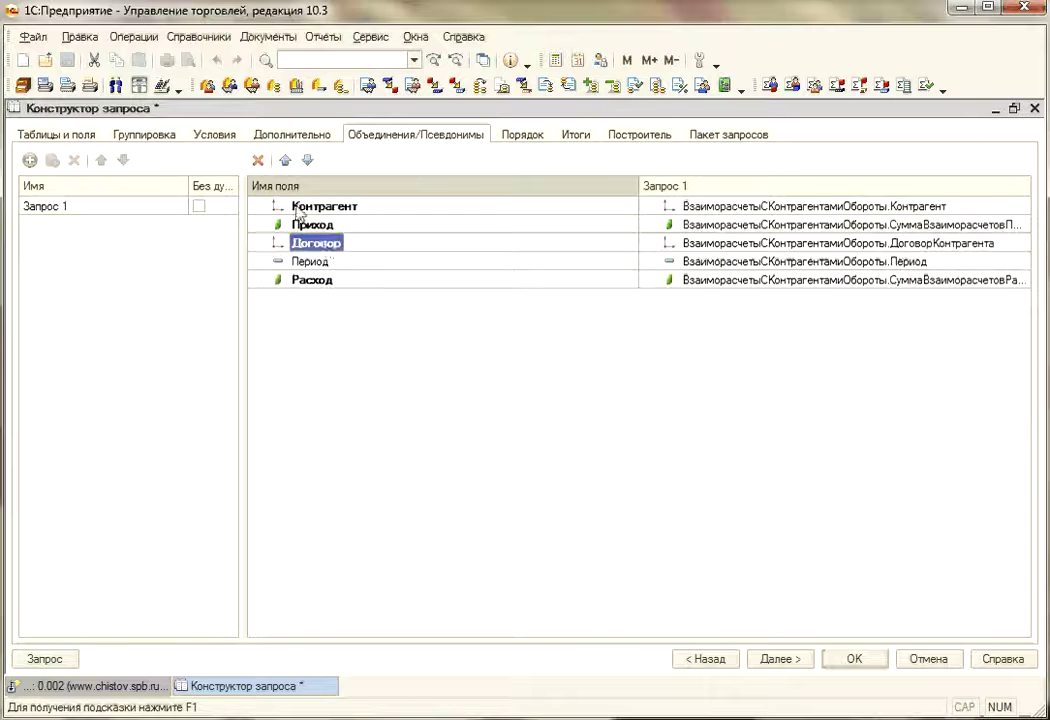
pyautogui.click(286, 160)
pyautogui.click(310, 261)
pyautogui.click(286, 160)
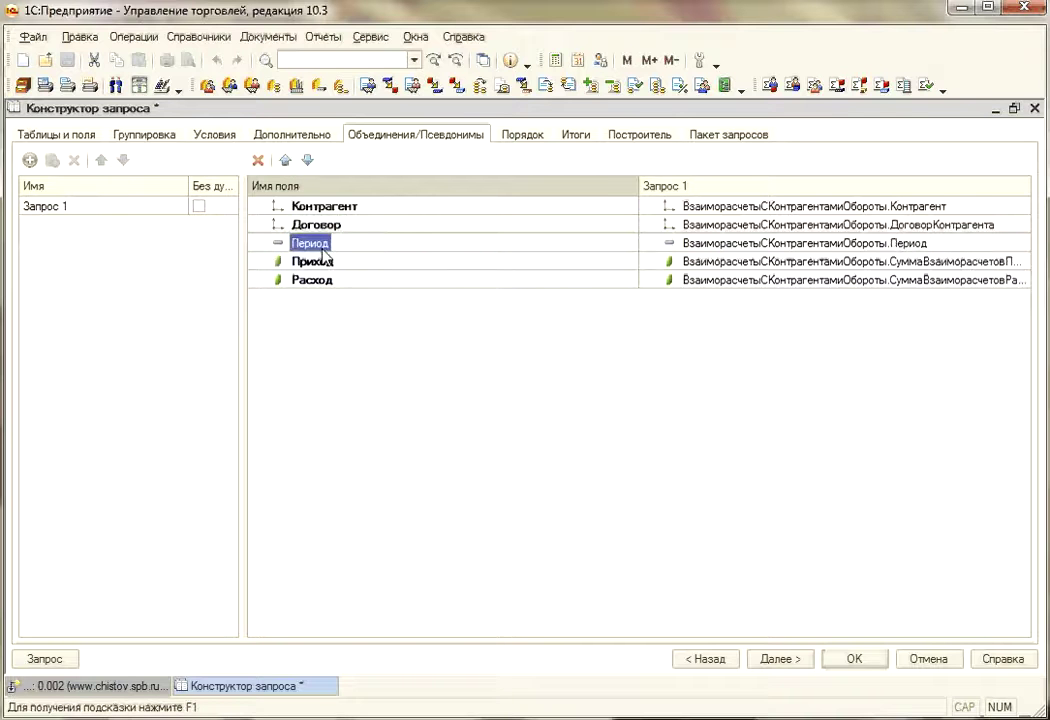
# Step: Change the alias of the Период field to День
pyautogui.click(320, 245)
pyautogui.write('Цум')
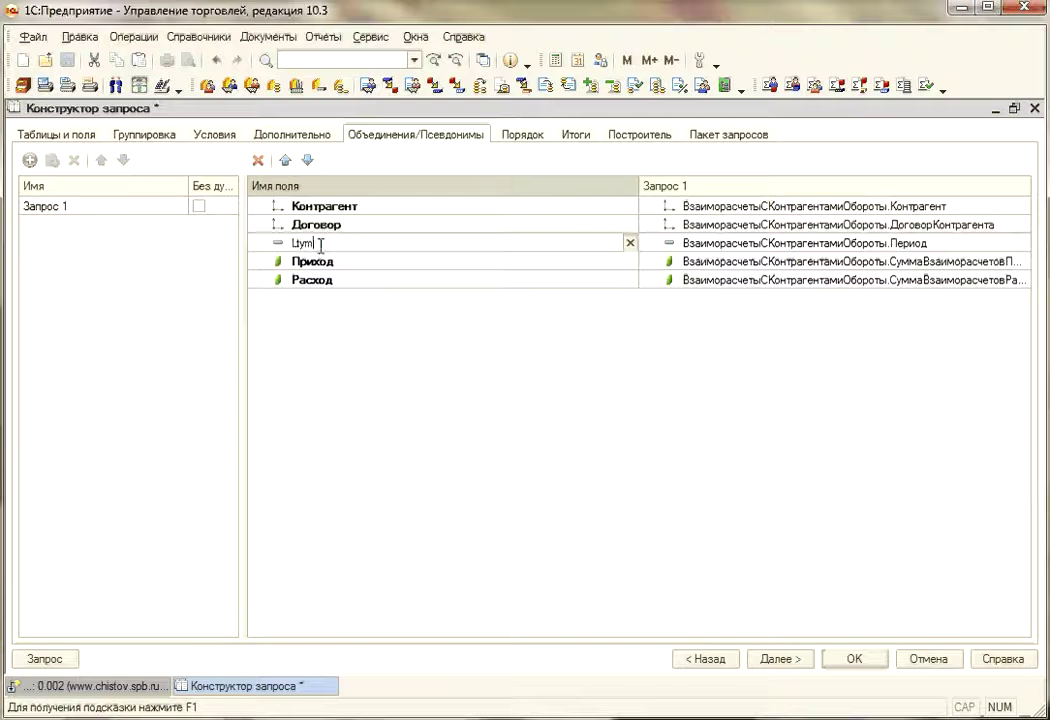
pyautogui.press('Return')
pyautogui.click(320, 245)
pyautogui.write('День')
pyautogui.press('Return')
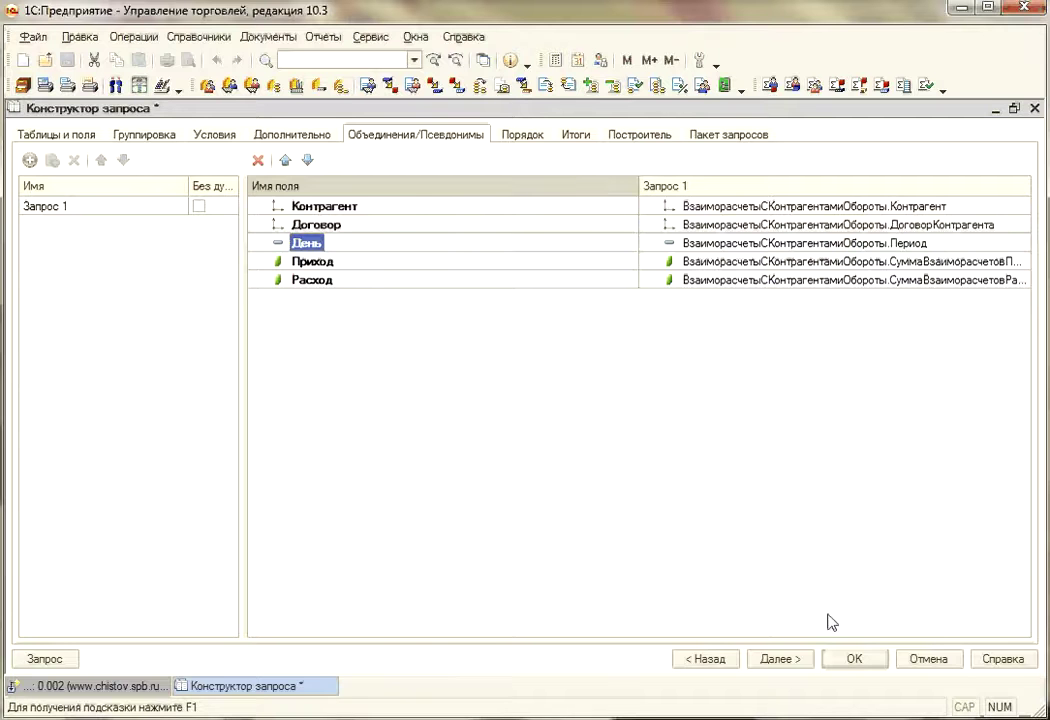
# Step: Accept and run the query with the daily period, and export its result to QlikView
pyautogui.click(853, 659)
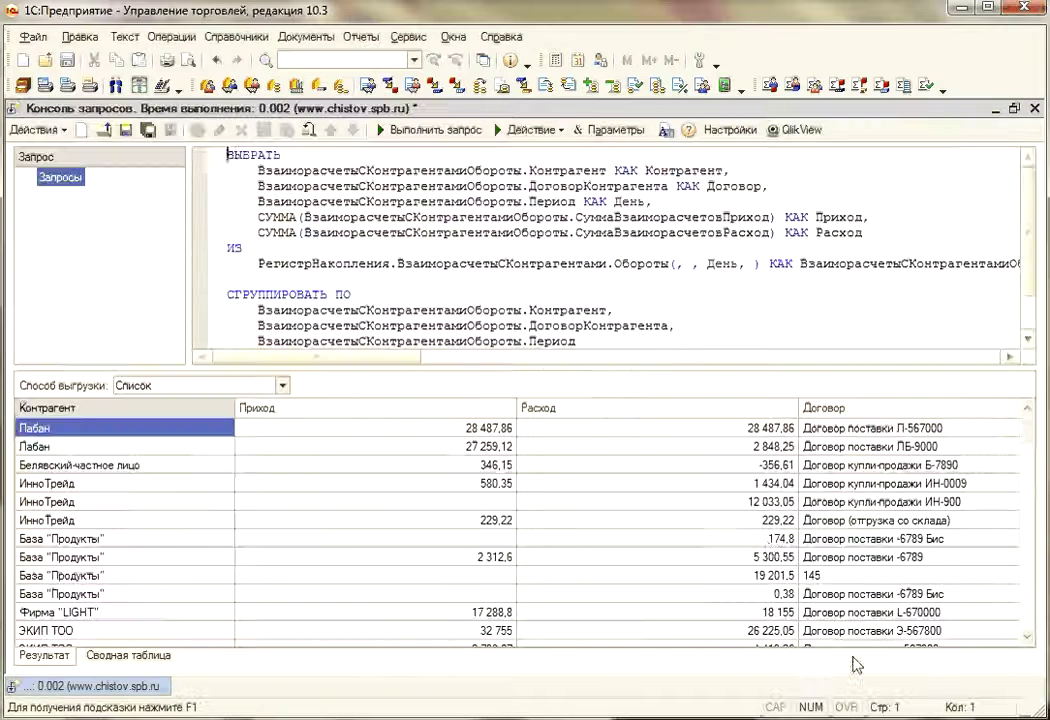
pyautogui.click(397, 134)
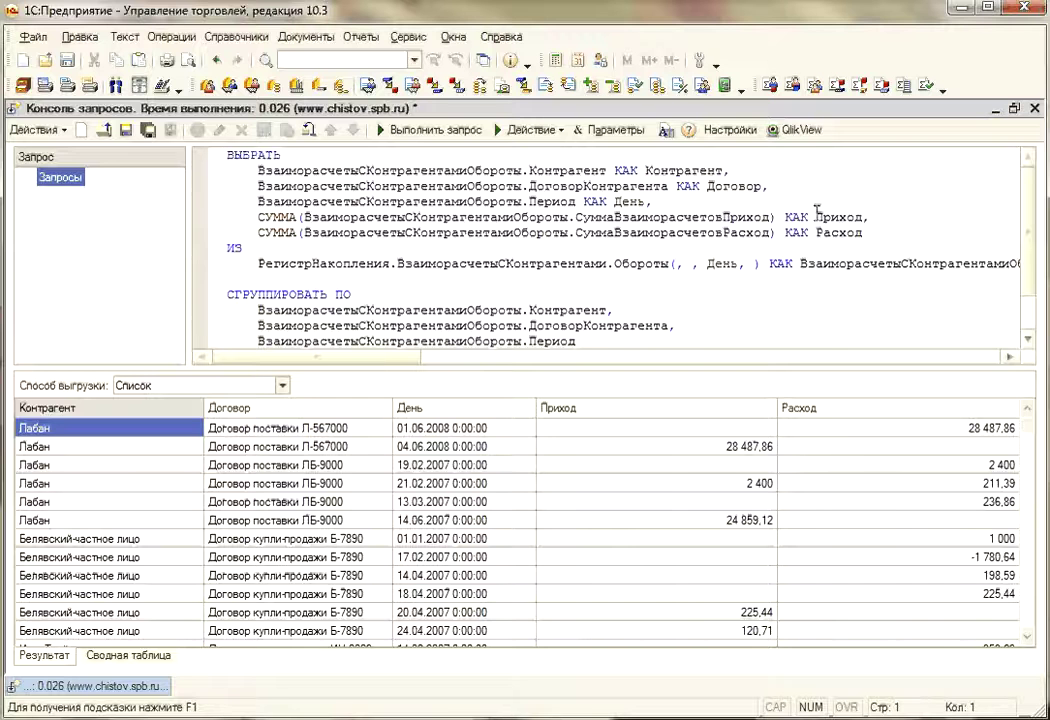
pyautogui.click(790, 130)
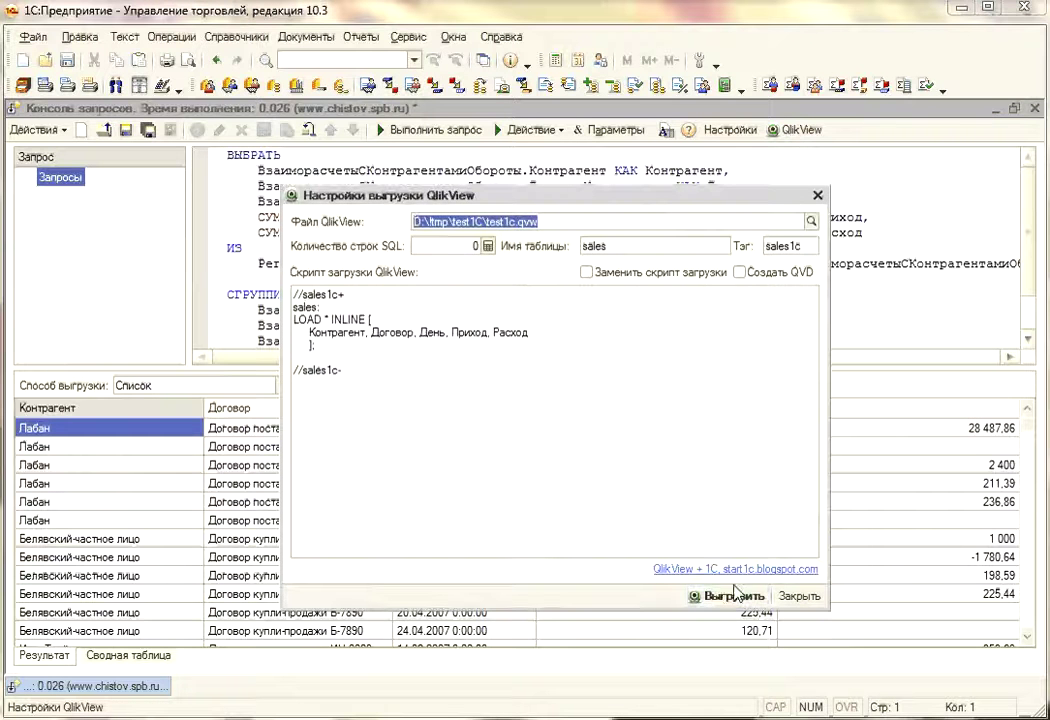
pyautogui.click(718, 598)
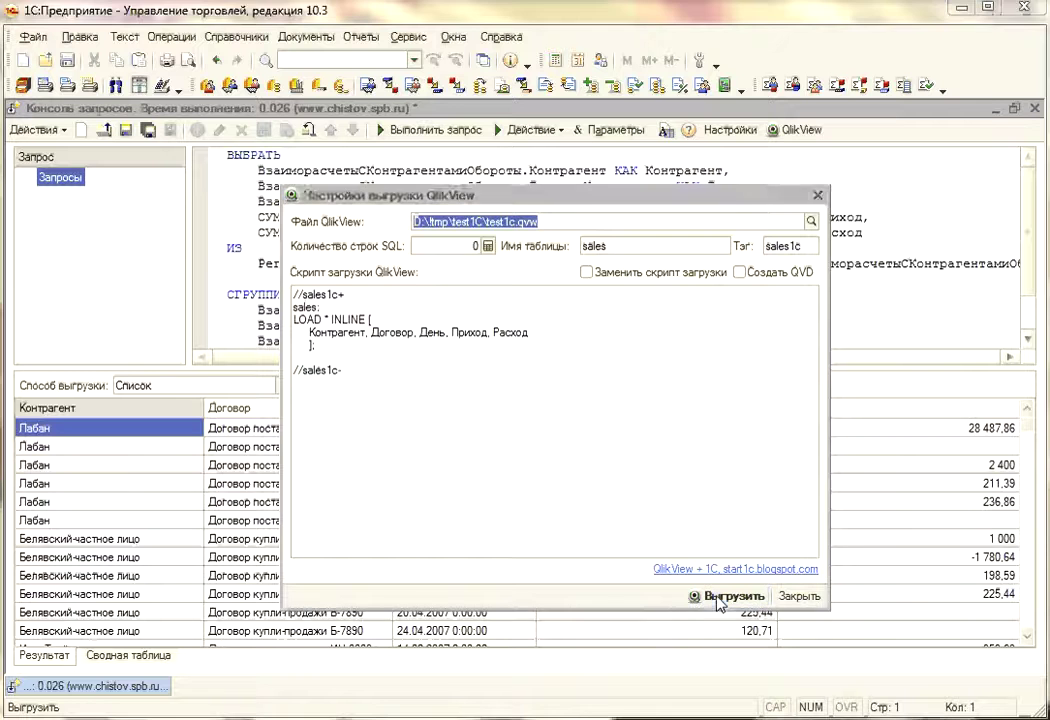
# Step: Enable Создать QVD in the export settings and export the query result again
pyautogui.click(773, 273)
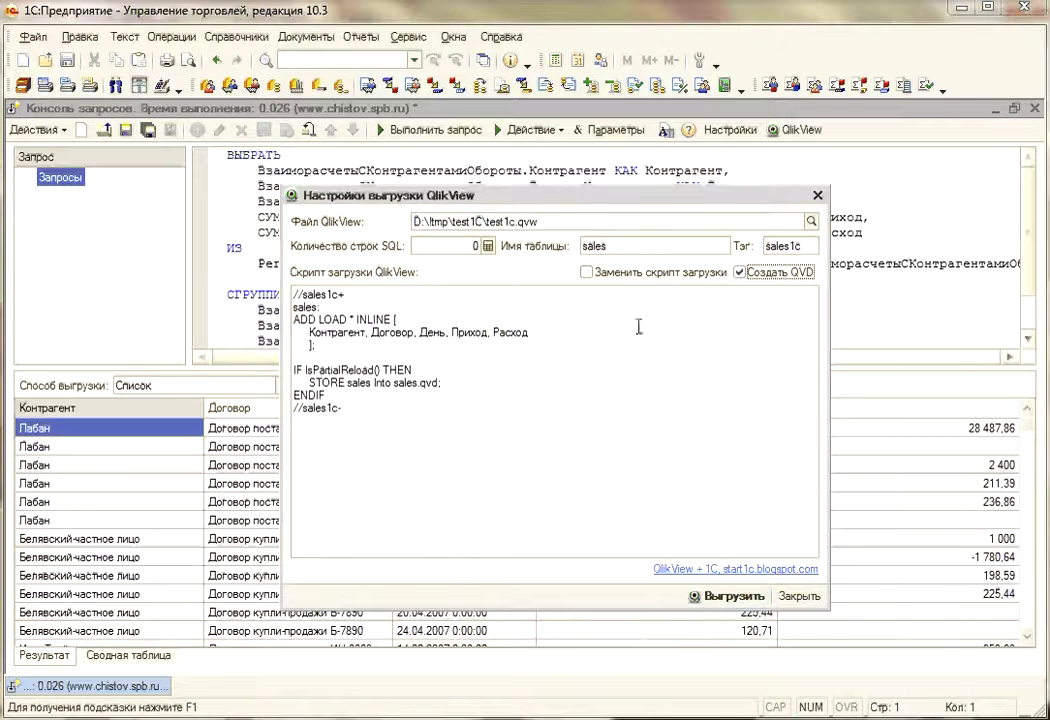
pyautogui.click(691, 598)
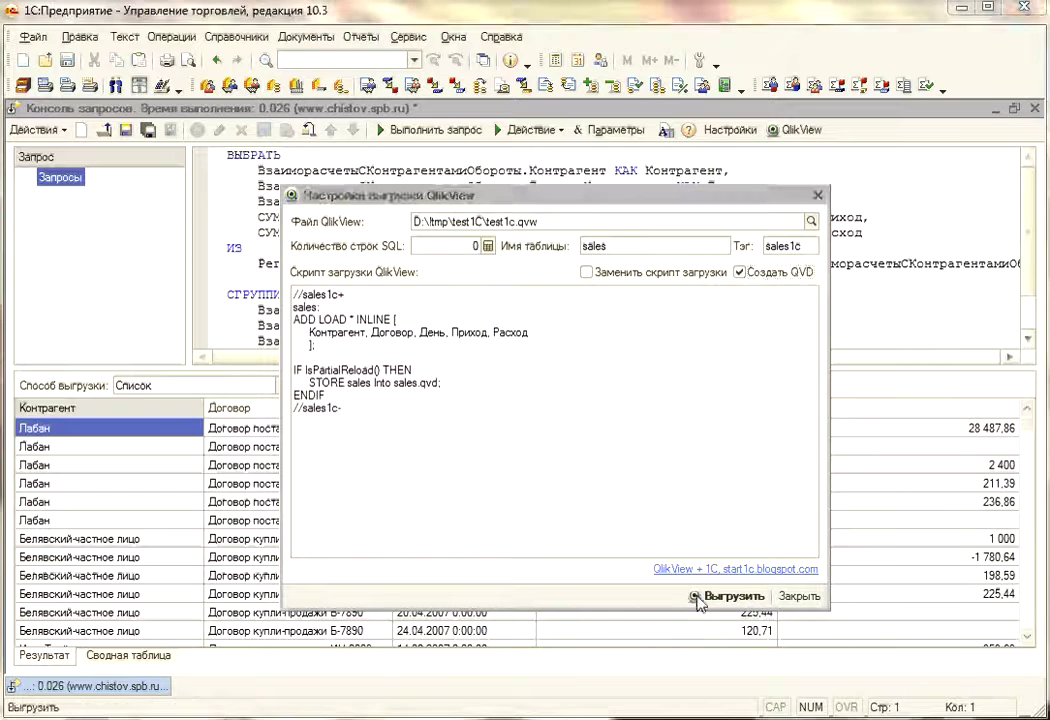
pyautogui.click(797, 596)
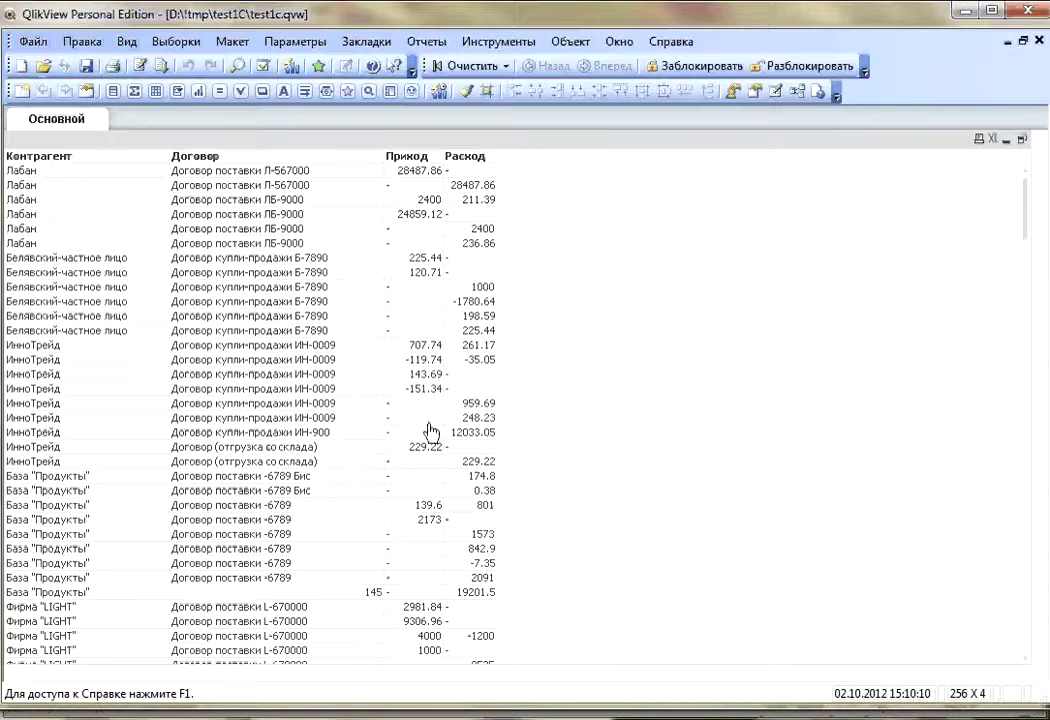
# Step: Add the День field to the QlikView table directly after Договор and widen the День, Приход and Расход columns
pyautogui.rightClick(338, 140)
pyautogui.click(372, 146)
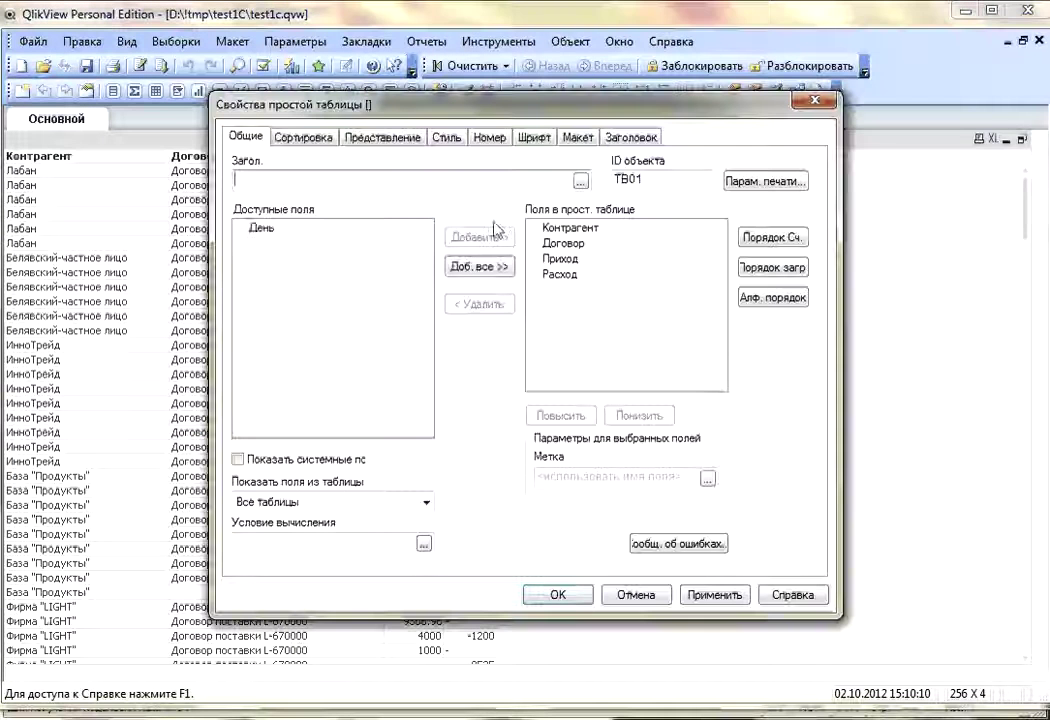
pyautogui.click(479, 266)
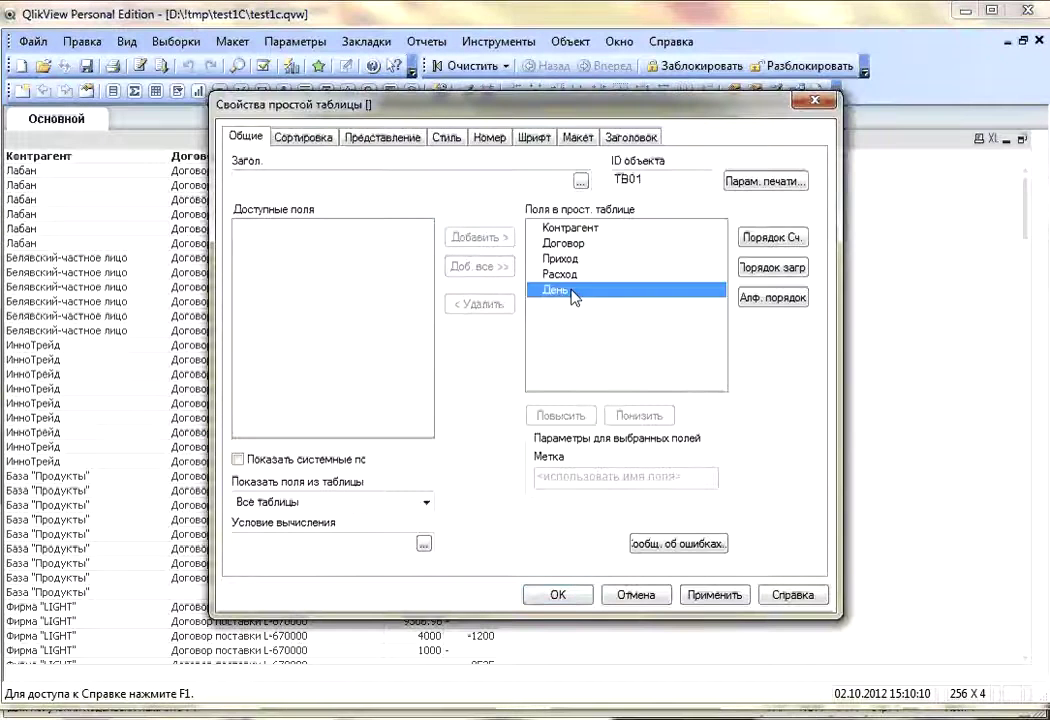
pyautogui.click(556, 415)
pyautogui.click(556, 415)
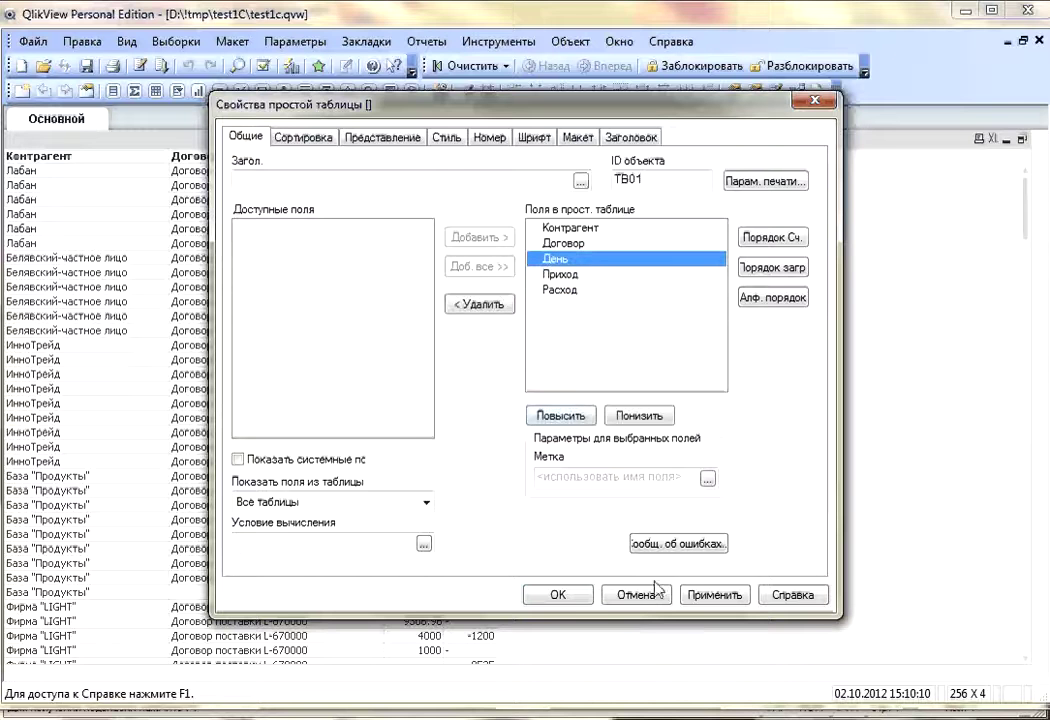
pyautogui.click(576, 598)
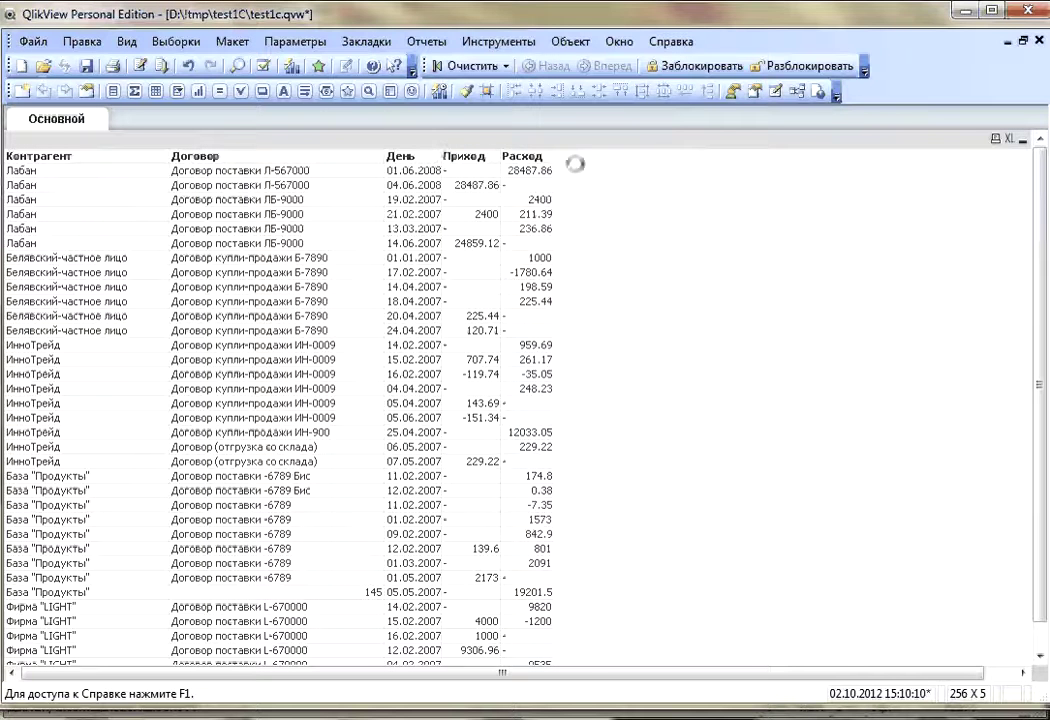
pyautogui.moveTo(445, 155); pyautogui.dragTo(531, 155)
pyautogui.moveTo(652, 155); pyautogui.dragTo(802, 157)
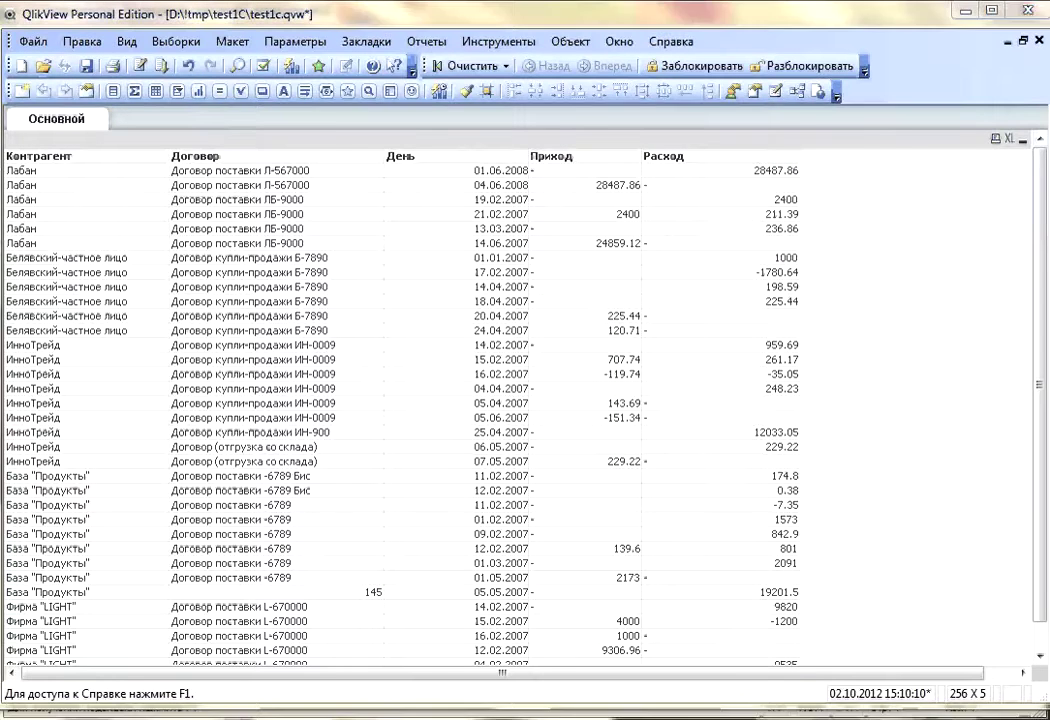
# Step: Switch to the file manager, check the sales.qvd file in d:\!tmp\test1C, and minimize the file manager
pyautogui.hotkey('alt', 'Tab')
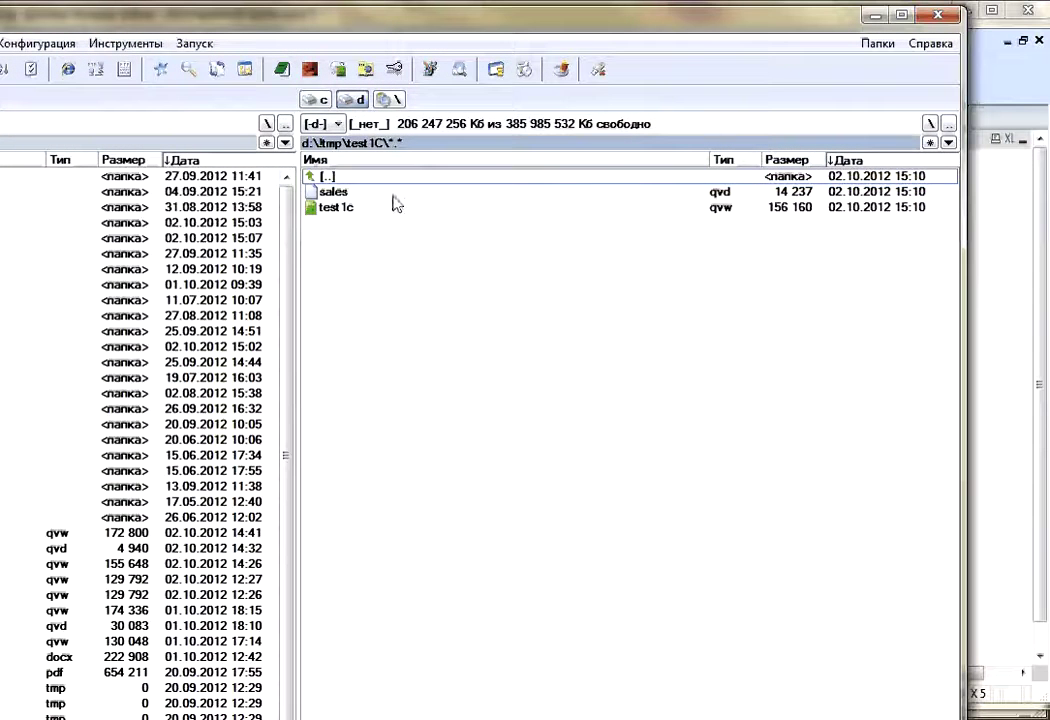
pyautogui.click(393, 195)
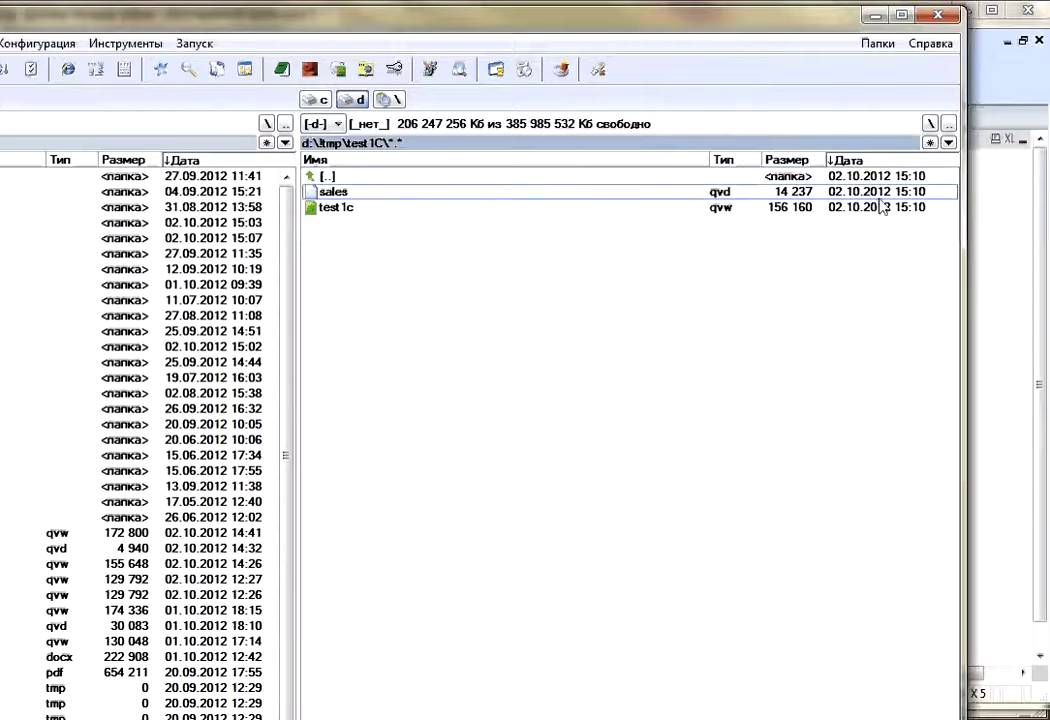
pyautogui.click(873, 16)
# Step: Create a new QlikView document and open its load script for editing
pyautogui.click(20, 65)
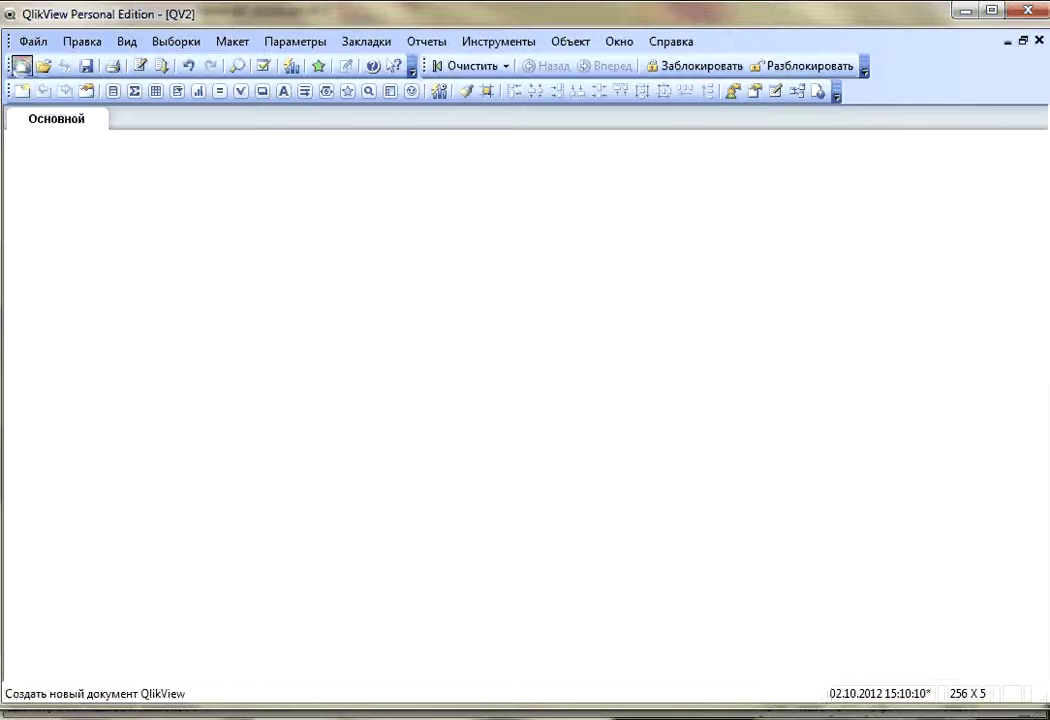
pyautogui.click(140, 65)
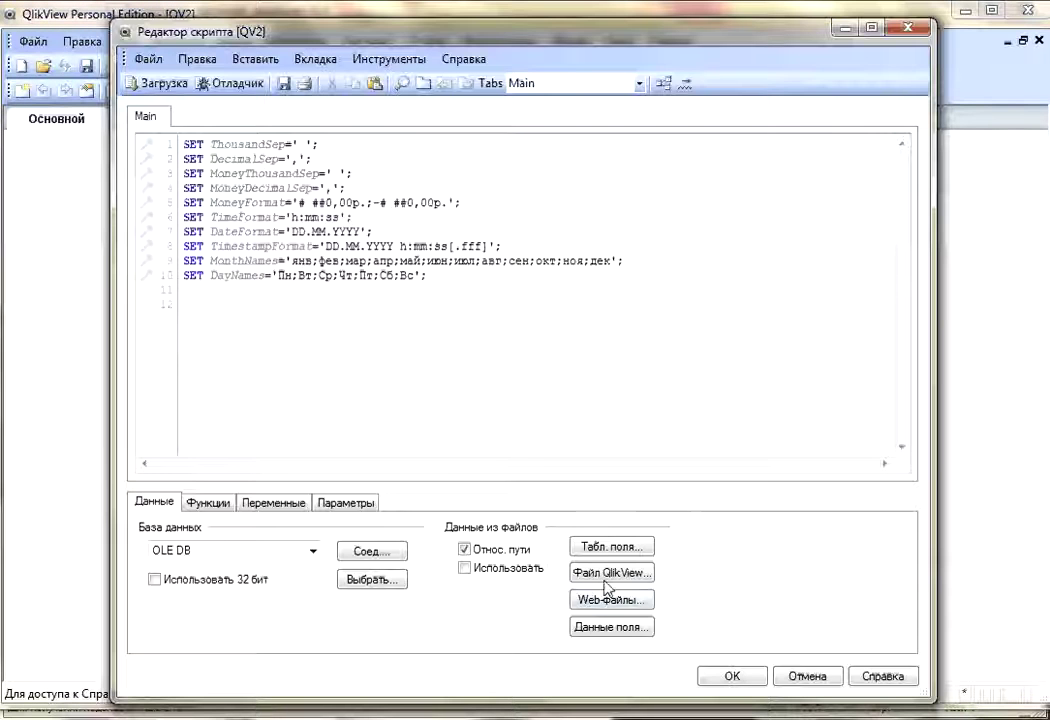
pyautogui.click(611, 573)
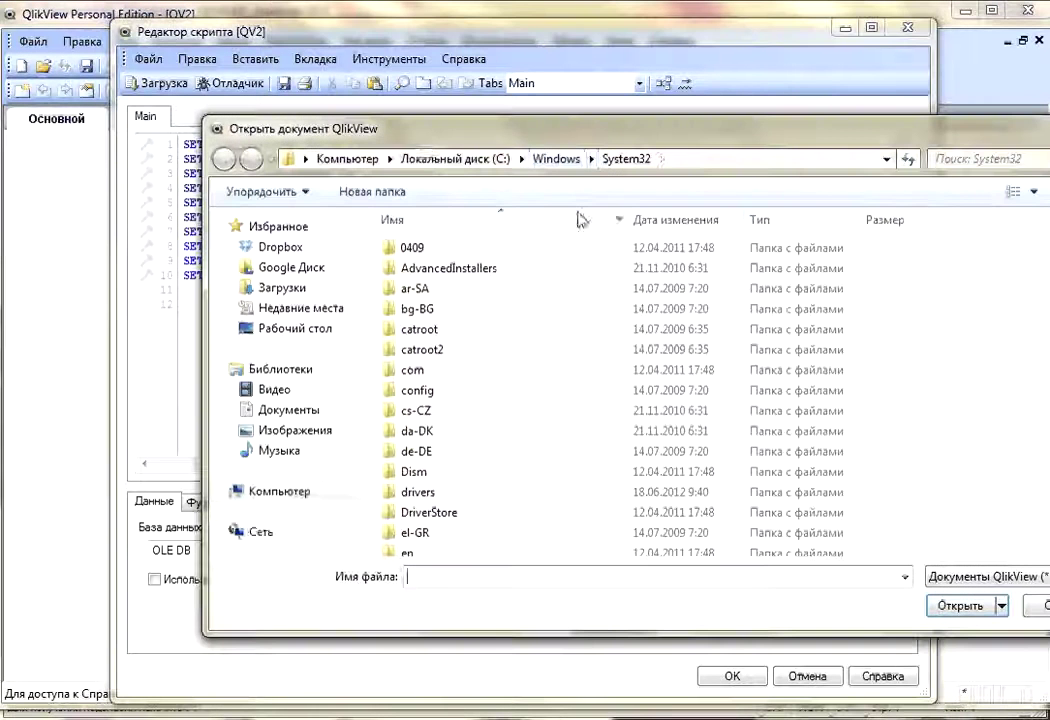
pyautogui.click(345, 163)
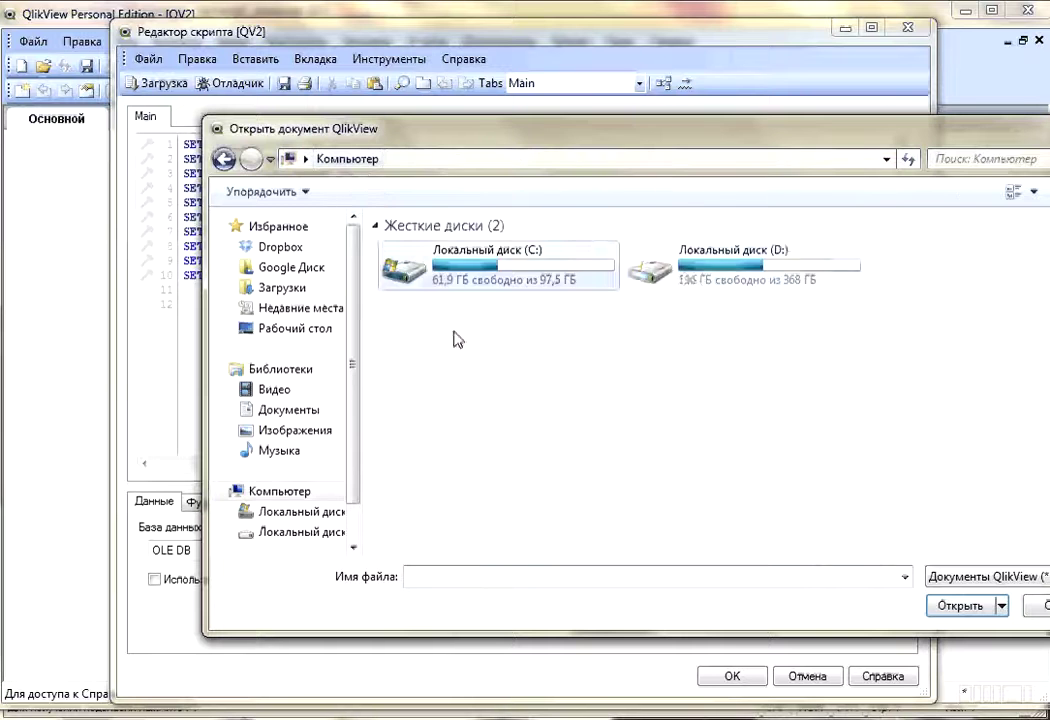
pyautogui.doubleClick(653, 339)
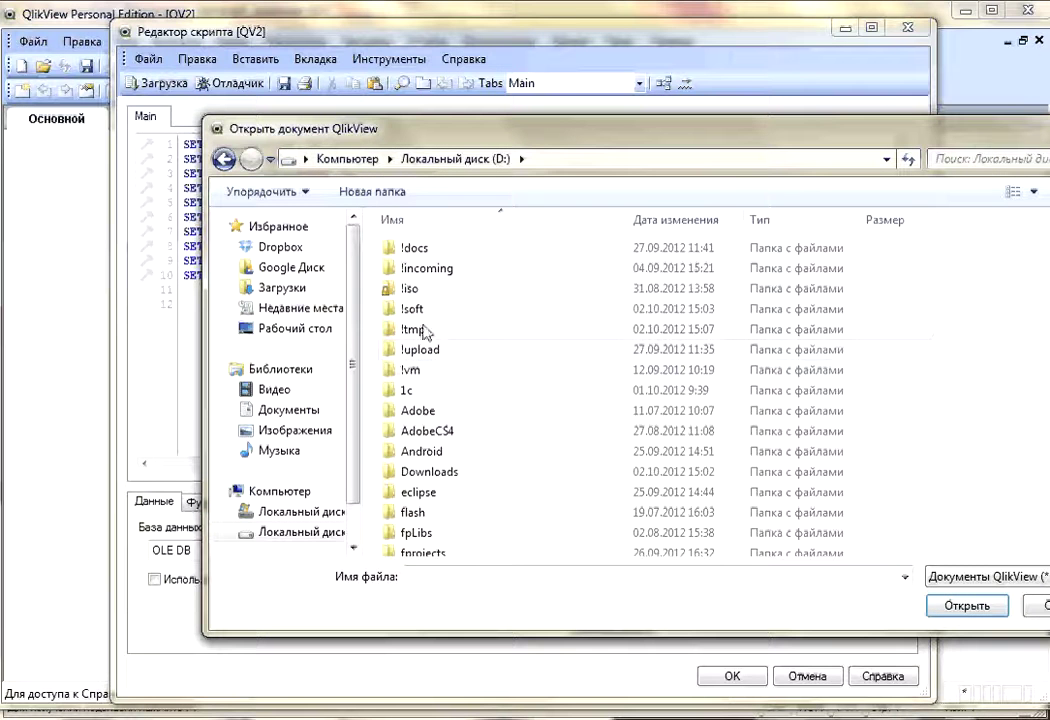
pyautogui.doubleClick(424, 329)
pyautogui.doubleClick(436, 271)
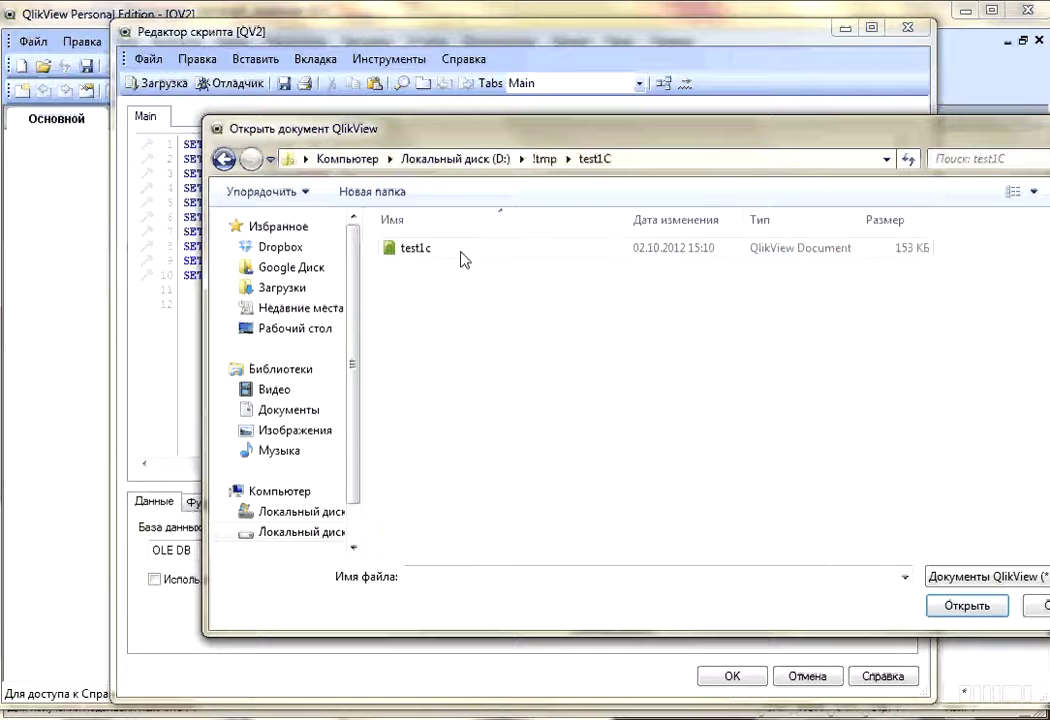
pyautogui.click(985, 577)
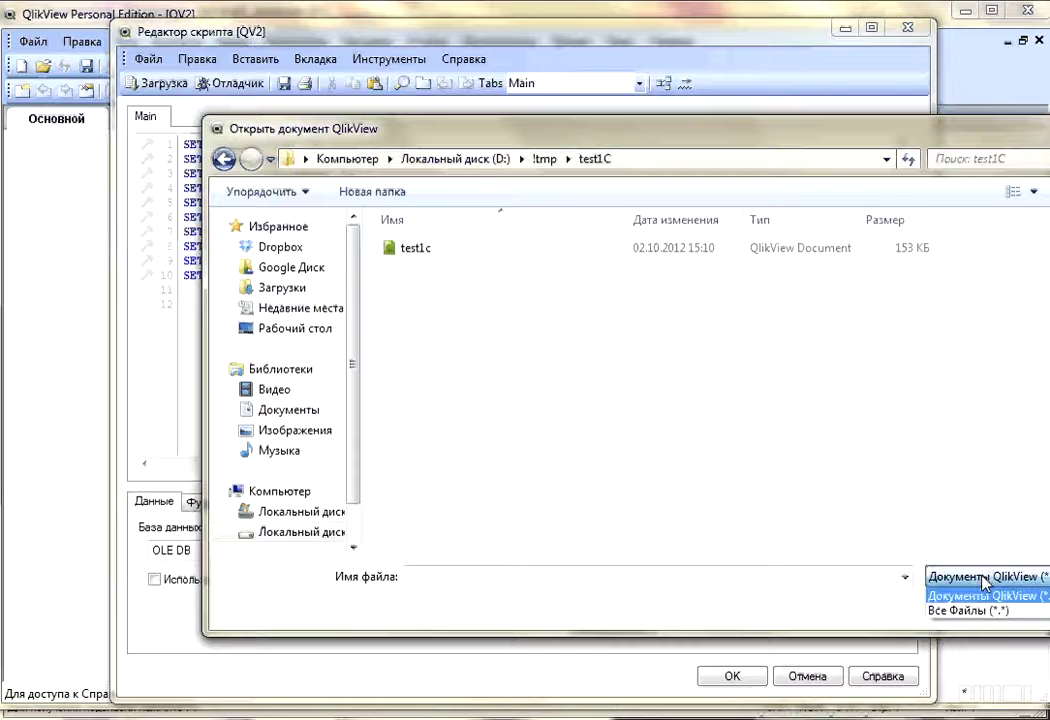
pyautogui.click(985, 592)
pyautogui.press('Escape')
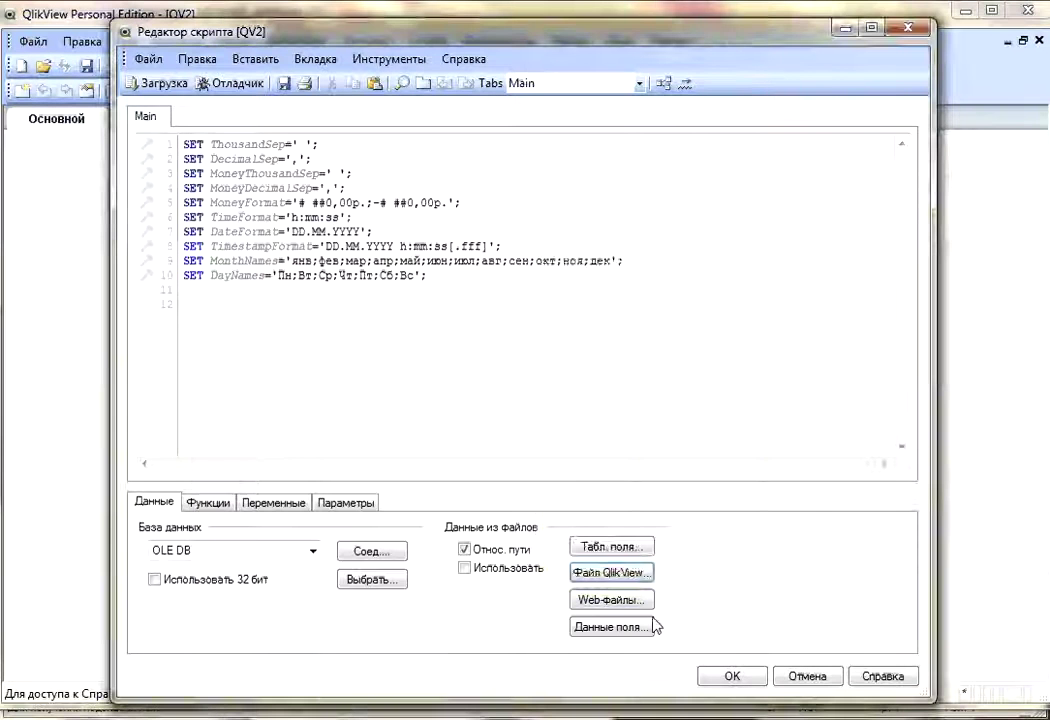
# Step: Choose sales.qvd in D:\!tmp\test1C as the table file to load, filtering the files by QlikView data (qvd)
pyautogui.click(626, 550)
pyautogui.click(820, 561)
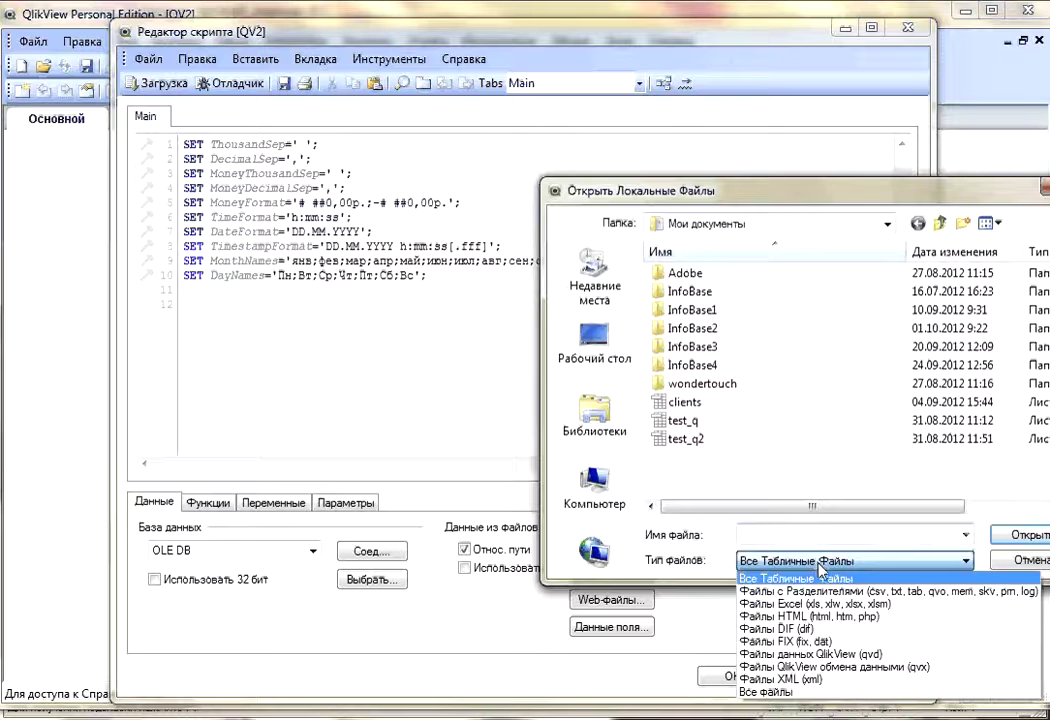
pyautogui.click(845, 655)
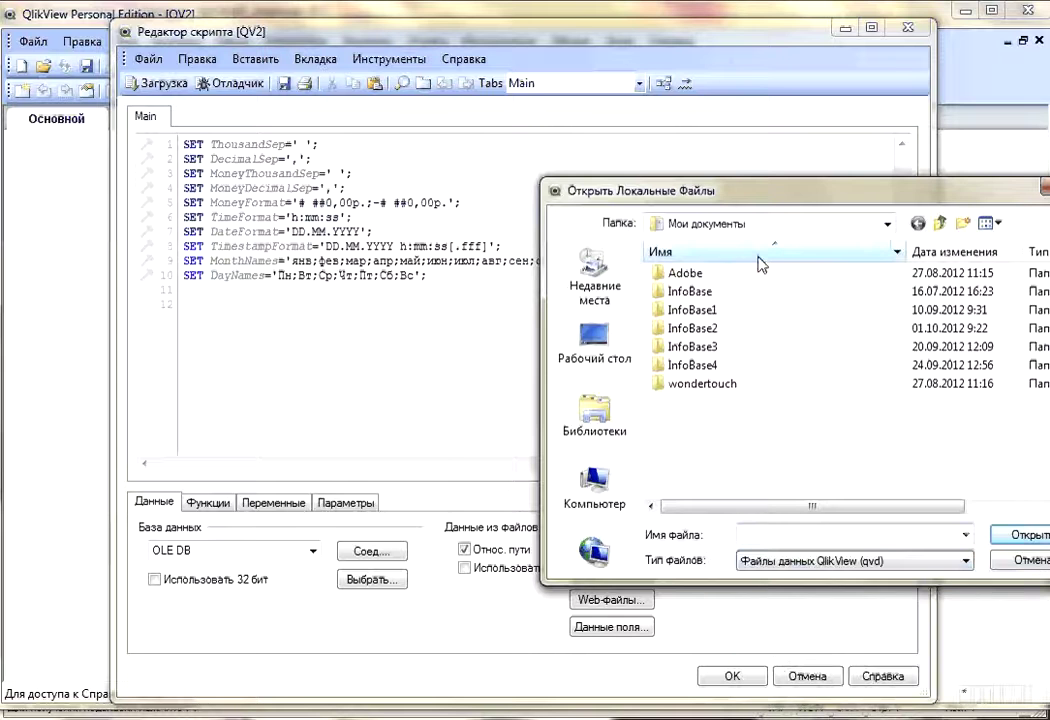
pyautogui.click(700, 224)
pyautogui.click(742, 386)
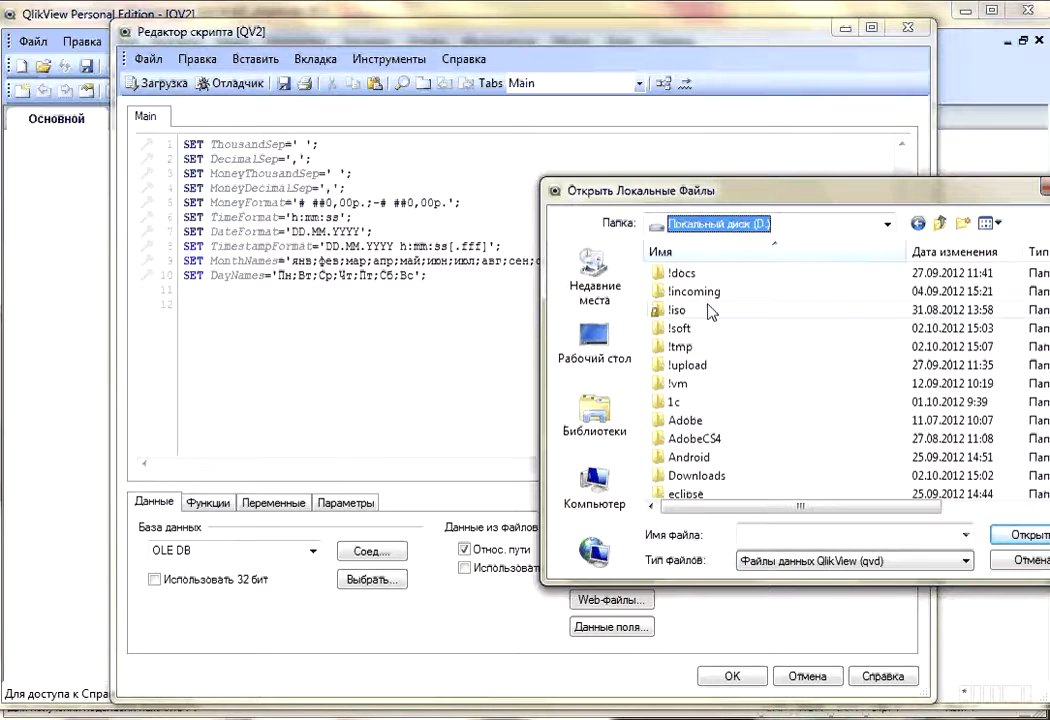
pyautogui.doubleClick(695, 290)
pyautogui.doubleClick(705, 277)
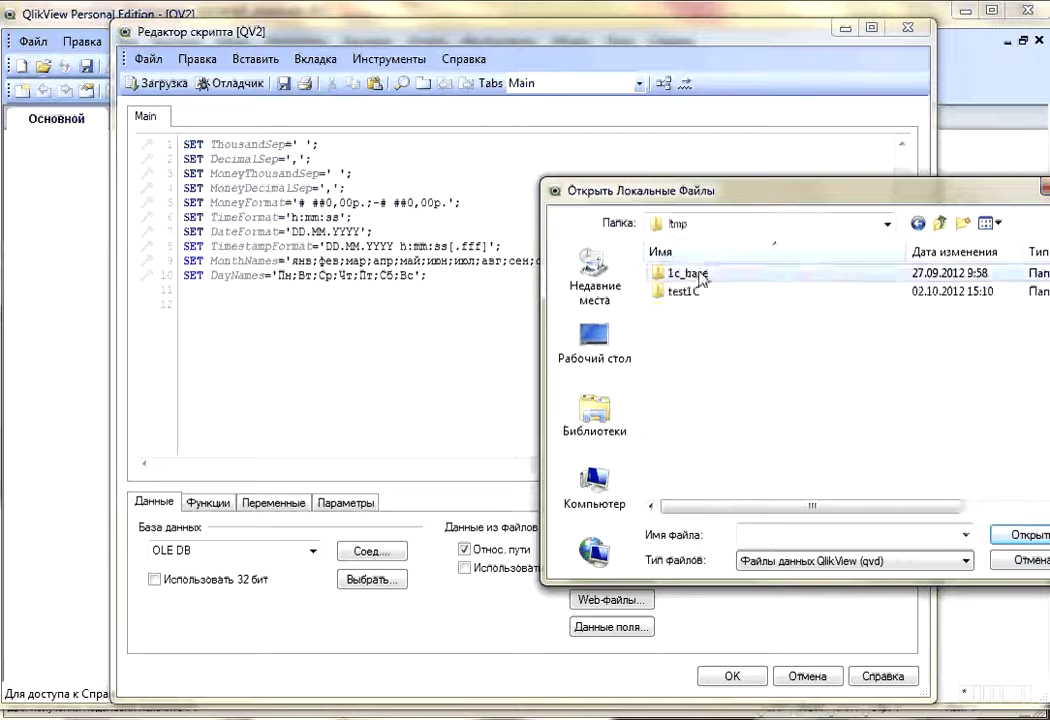
pyautogui.click(727, 224)
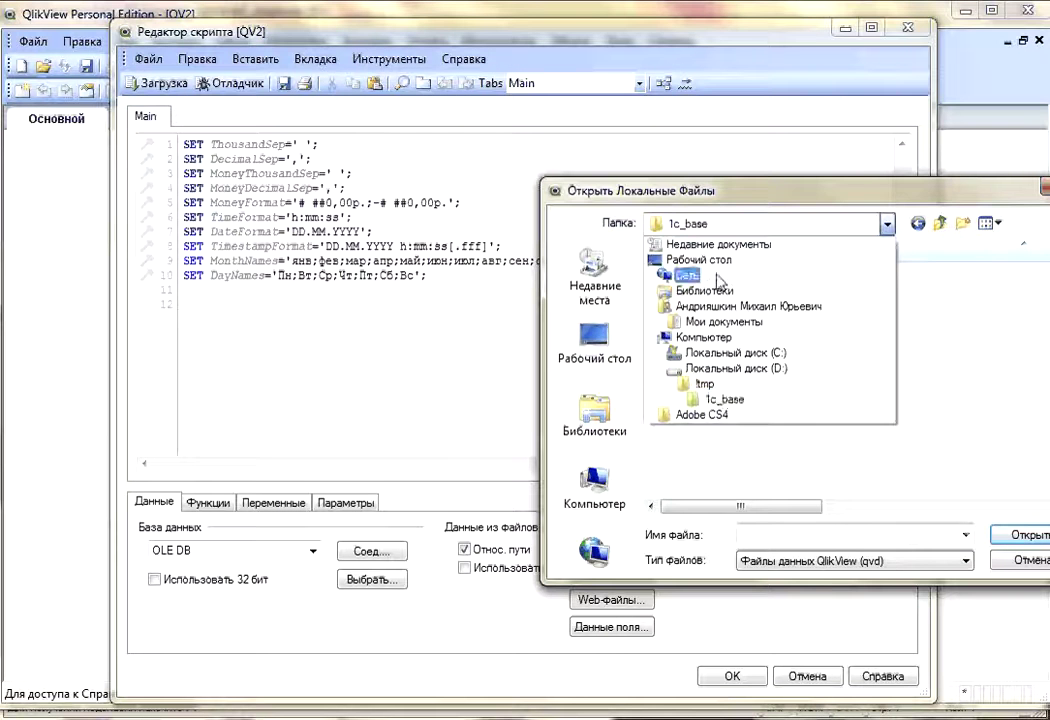
pyautogui.click(705, 383)
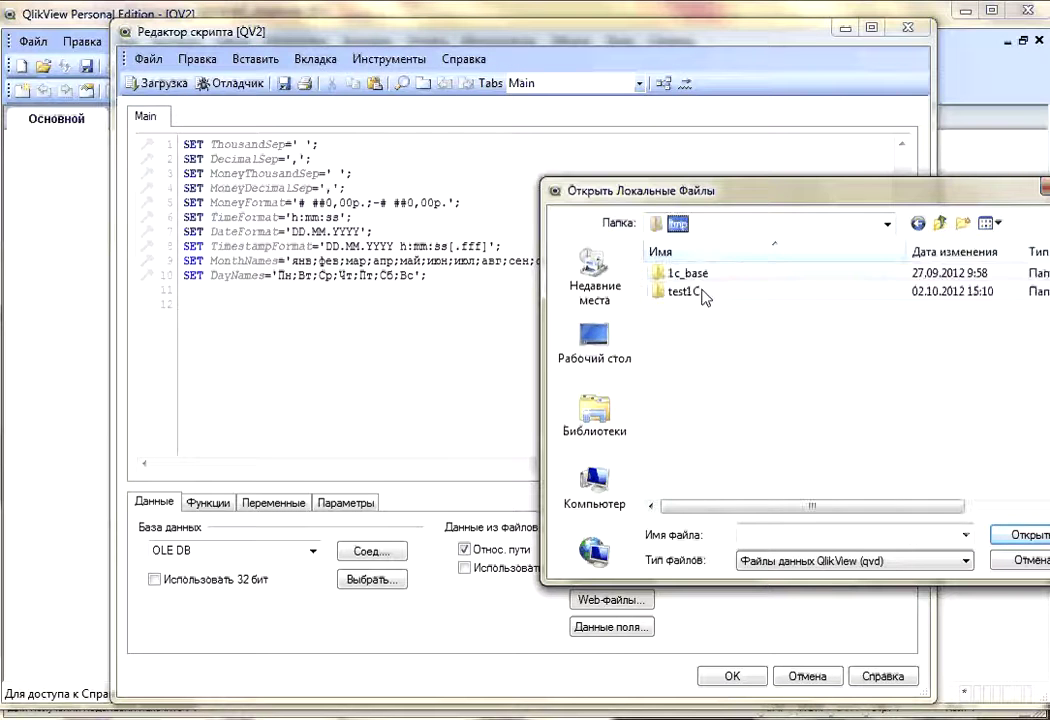
pyautogui.doubleClick(700, 293)
pyautogui.doubleClick(737, 277)
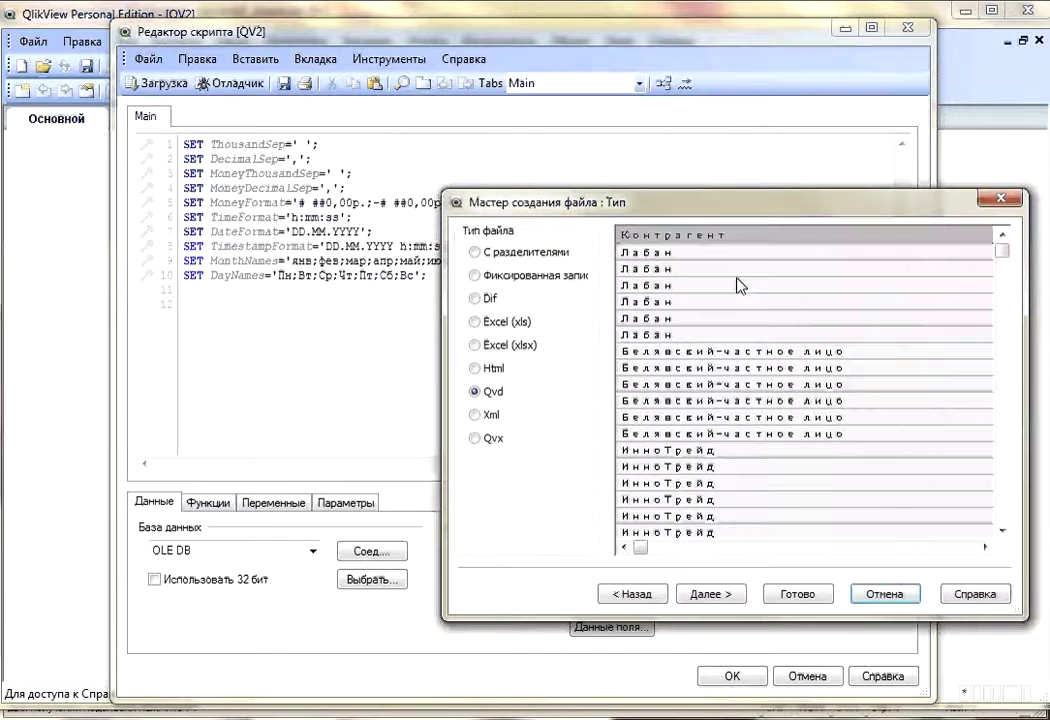
# Step: Complete the file wizard without transformation, keeping the default options, and accept the load script for sales.qvd
pyautogui.click(731, 594)
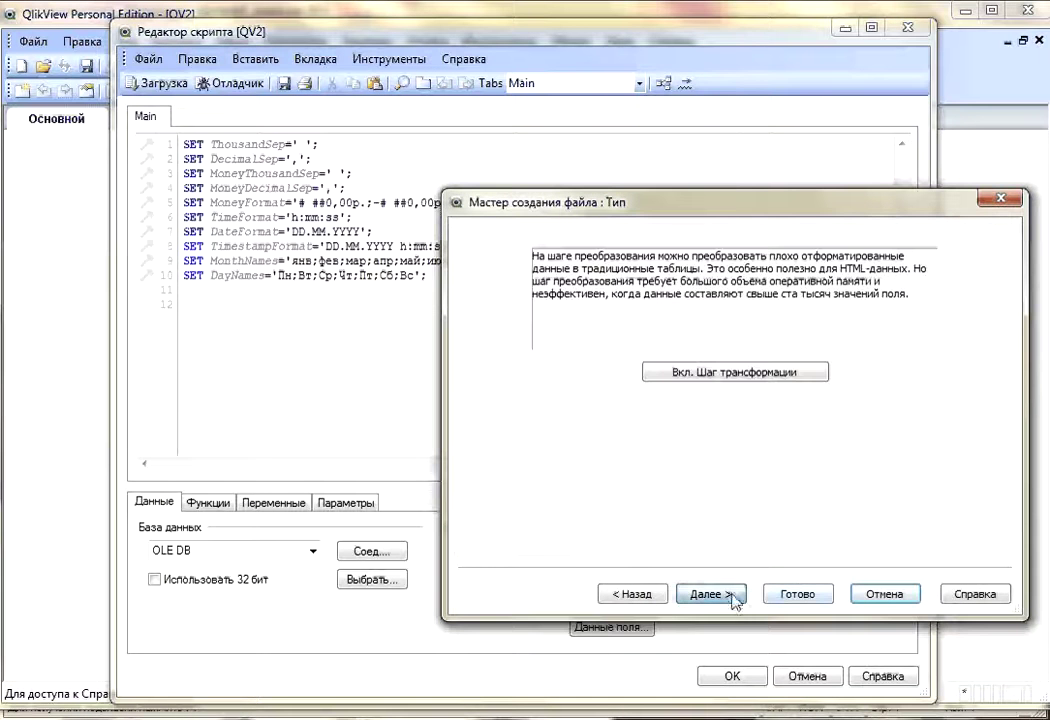
pyautogui.click(731, 594)
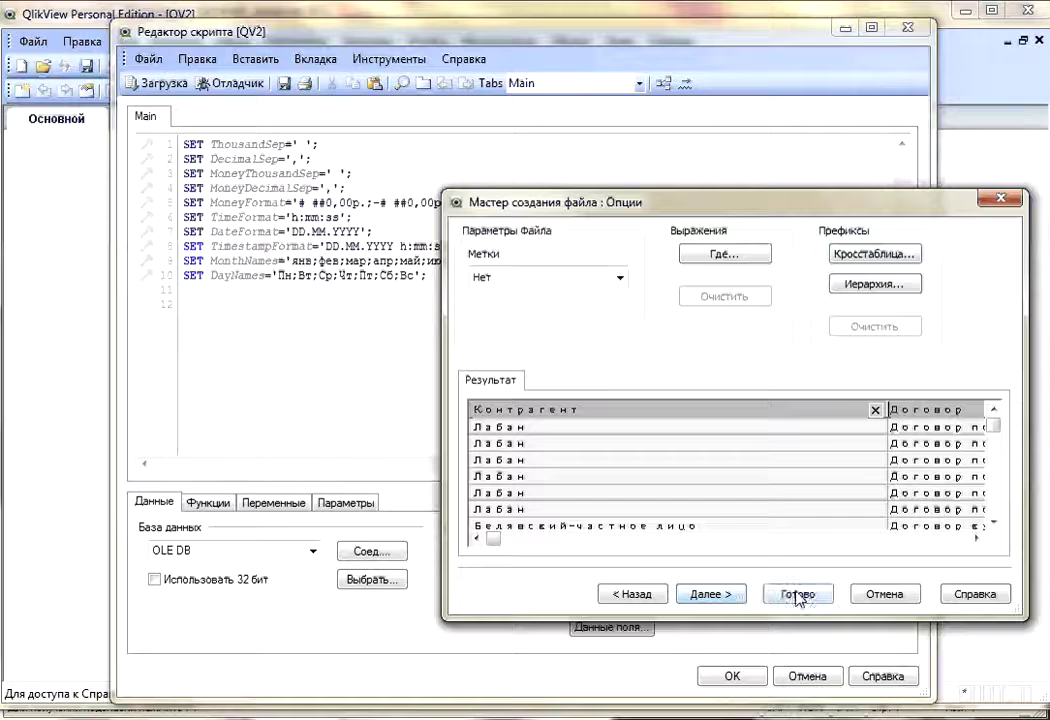
pyautogui.click(798, 594)
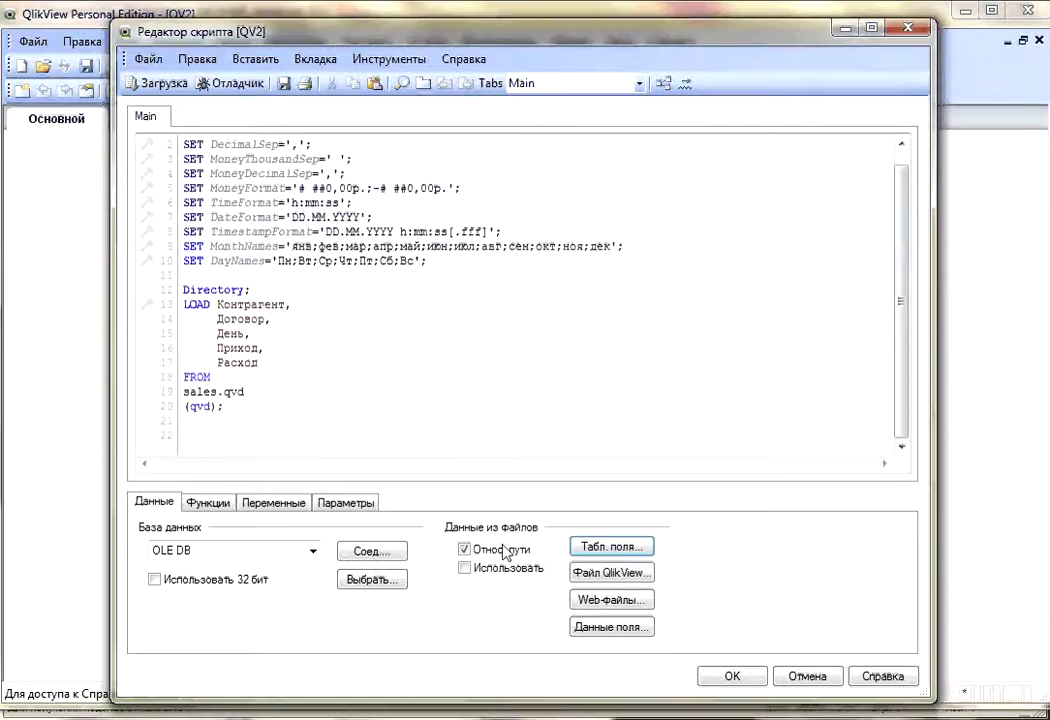
pyautogui.click(732, 676)
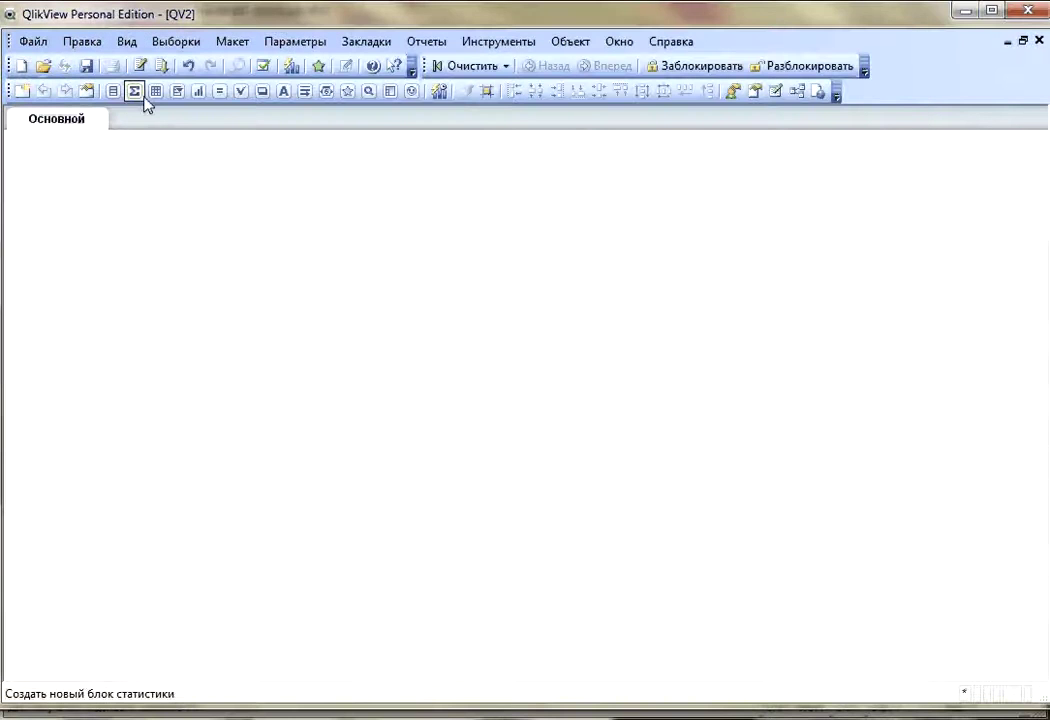
pyautogui.click(155, 91)
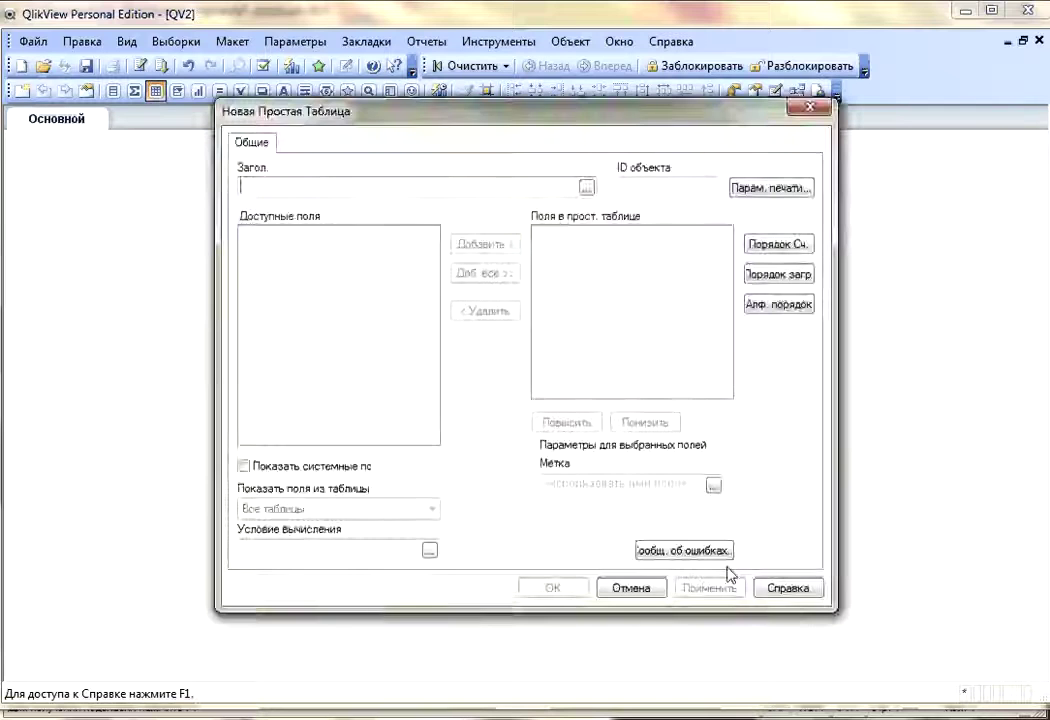
pyautogui.click(625, 588)
# Step: Reload the script, saving the document as test1c2 in D:\!tmp\test1C
pyautogui.click(160, 65)
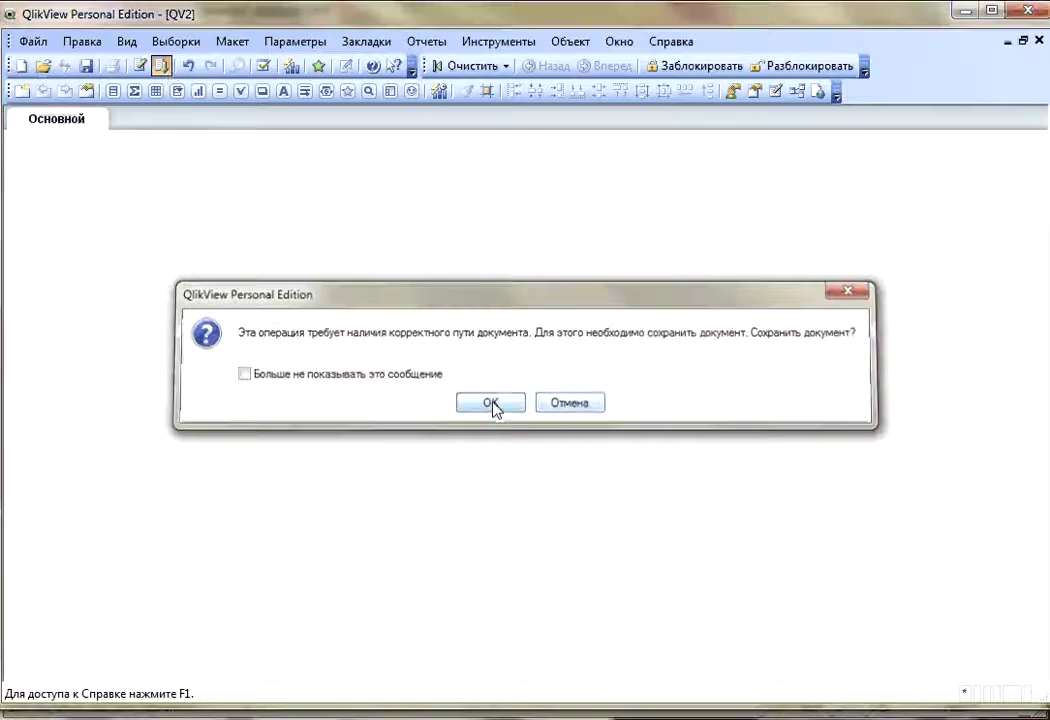
pyautogui.click(492, 404)
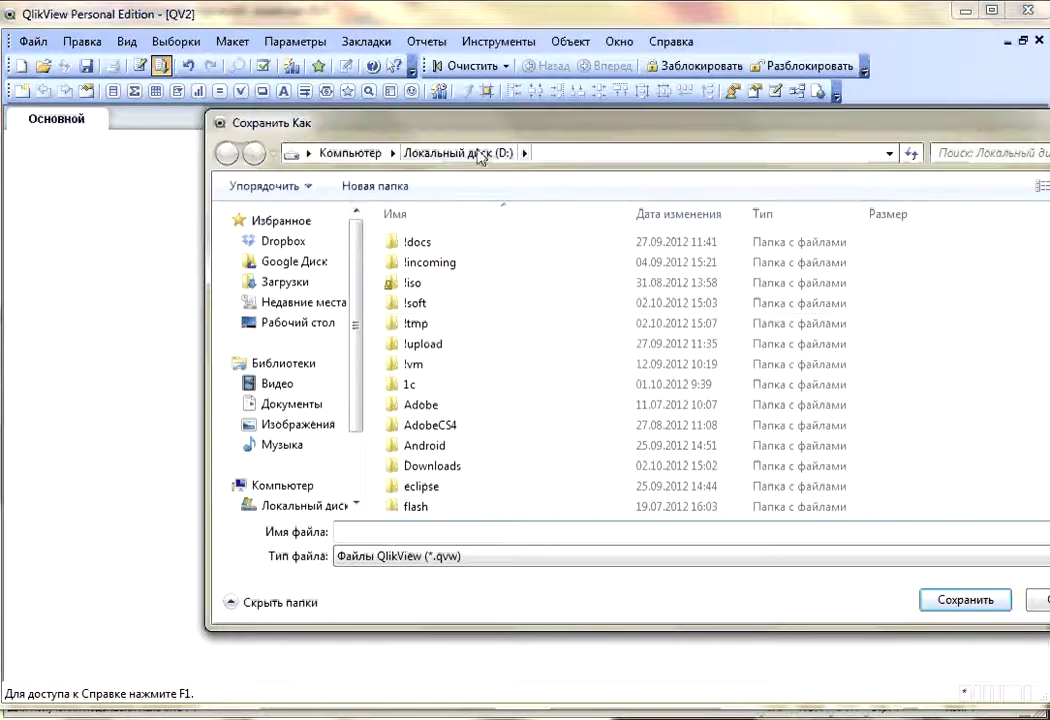
pyautogui.doubleClick(430, 324)
pyautogui.doubleClick(422, 264)
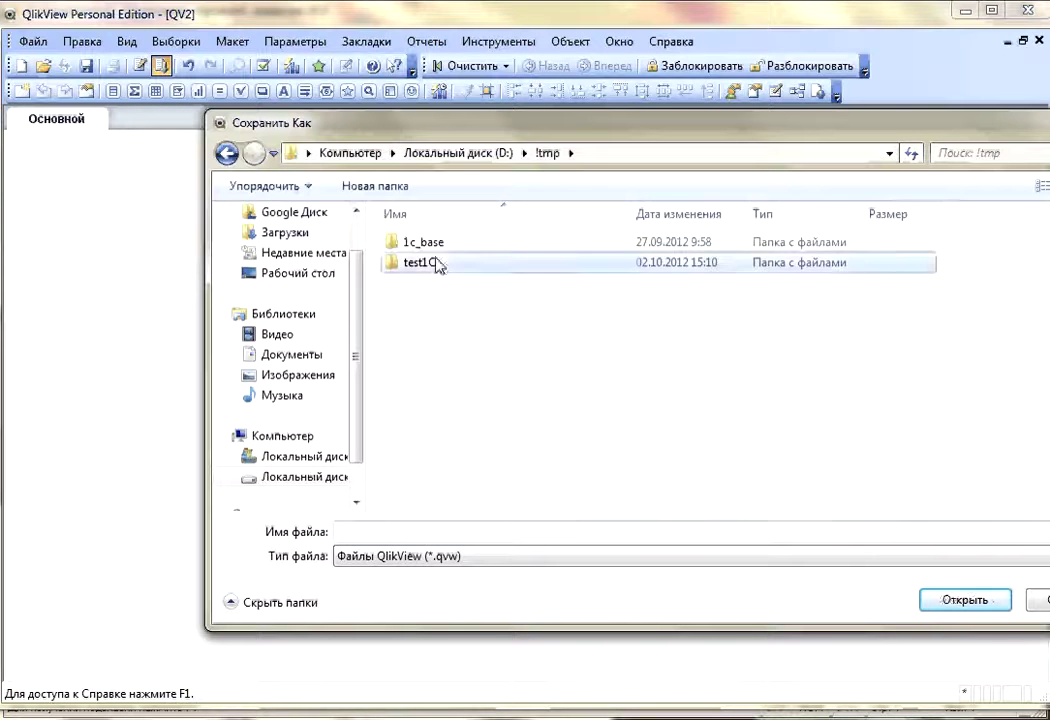
pyautogui.click(422, 244)
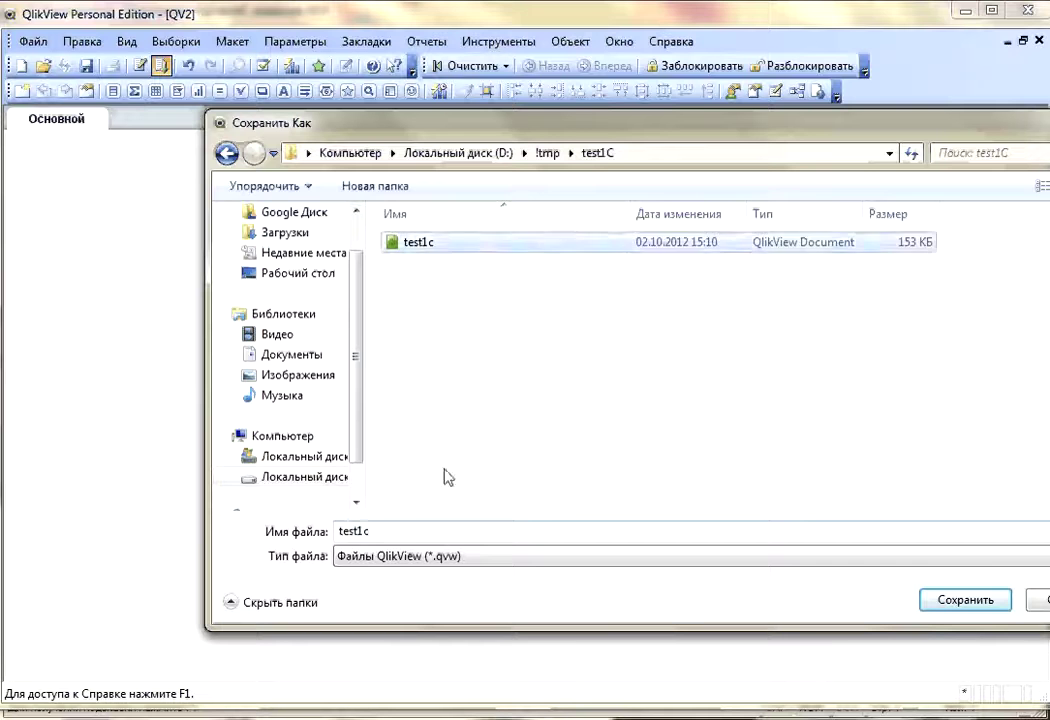
pyautogui.doubleClick(509, 532)
pyautogui.press('End')
pyautogui.write('2')
pyautogui.click(954, 600)
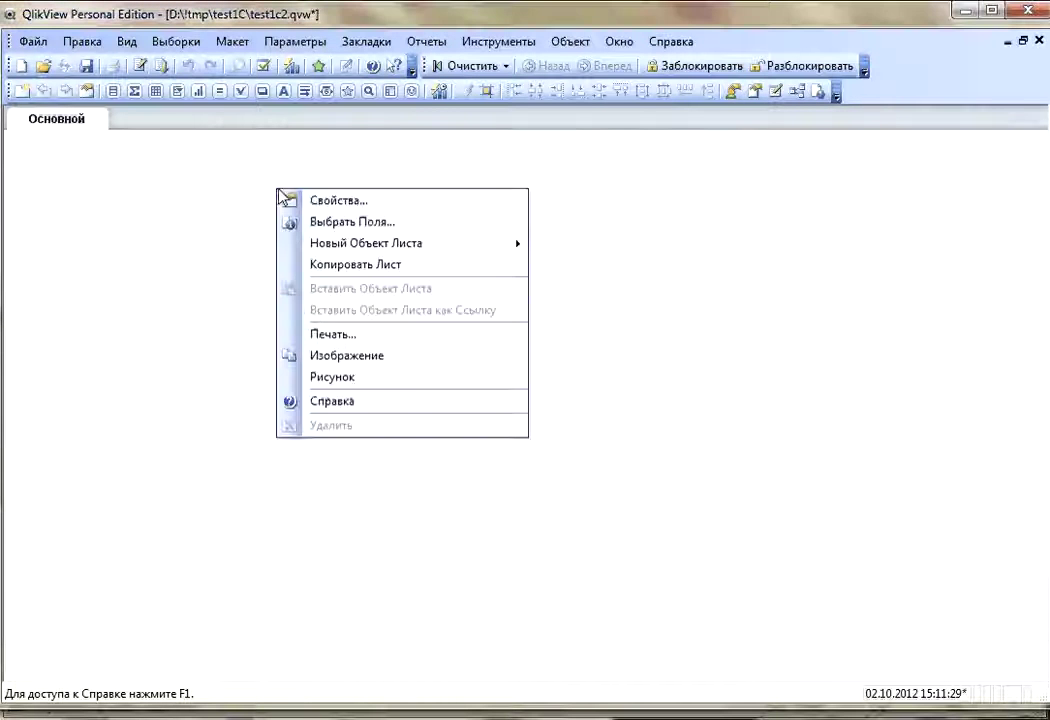
# Step: Create a table box containing all available fields and maximize it on the Основной sheet
pyautogui.click(197, 157)
pyautogui.click(157, 98)
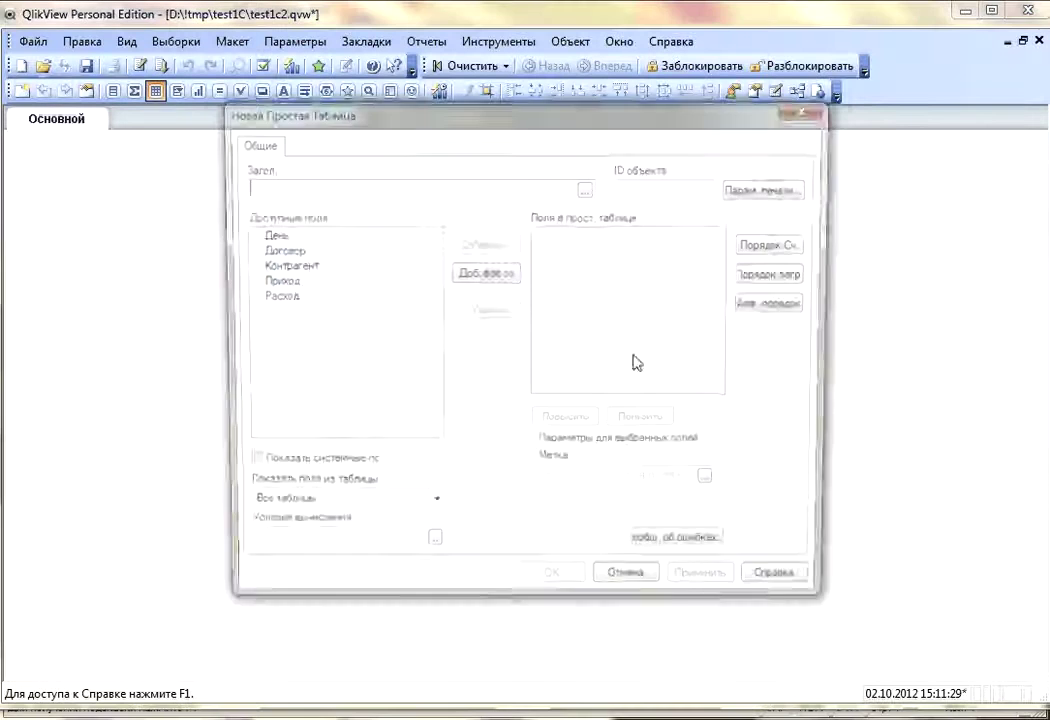
pyautogui.click(488, 275)
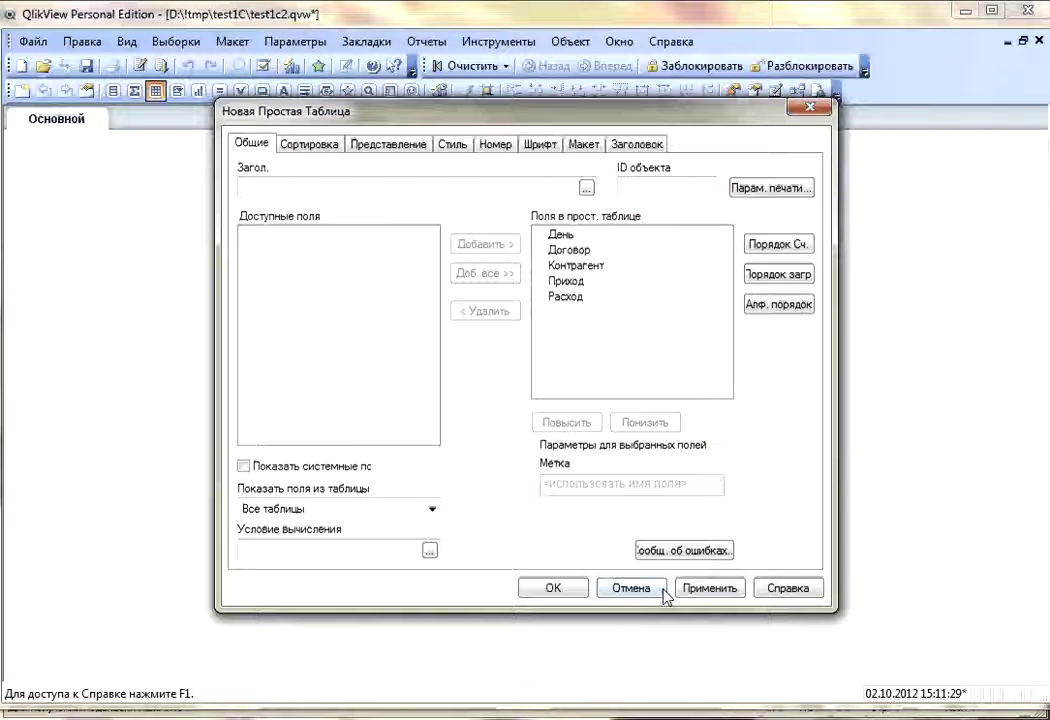
pyautogui.click(562, 590)
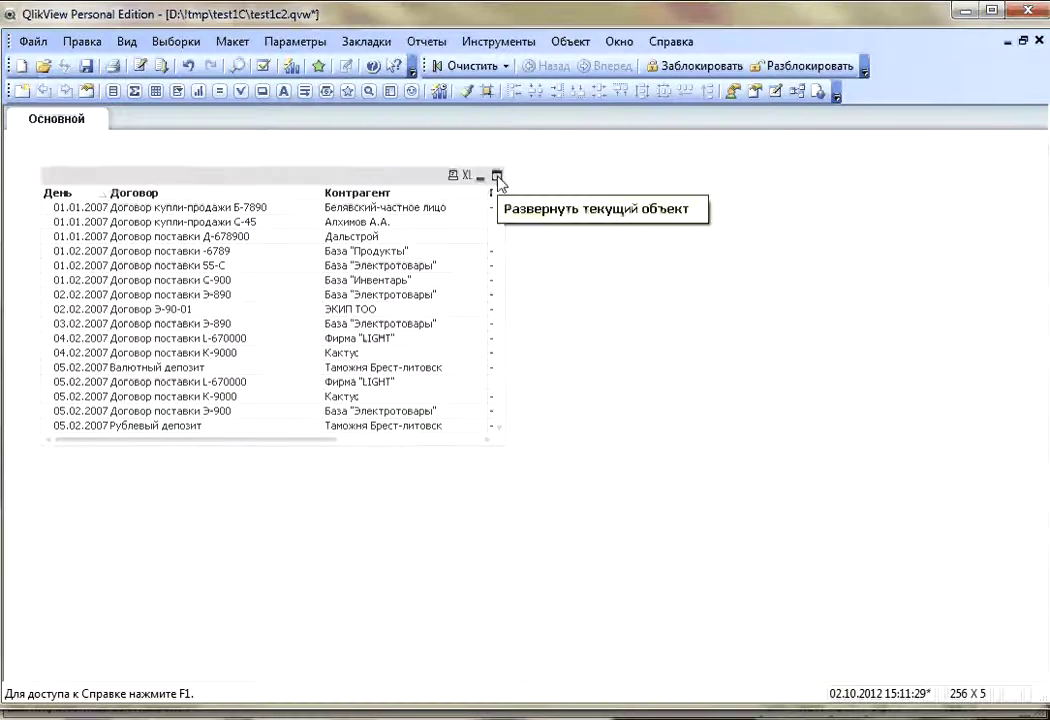
pyautogui.click(496, 175)
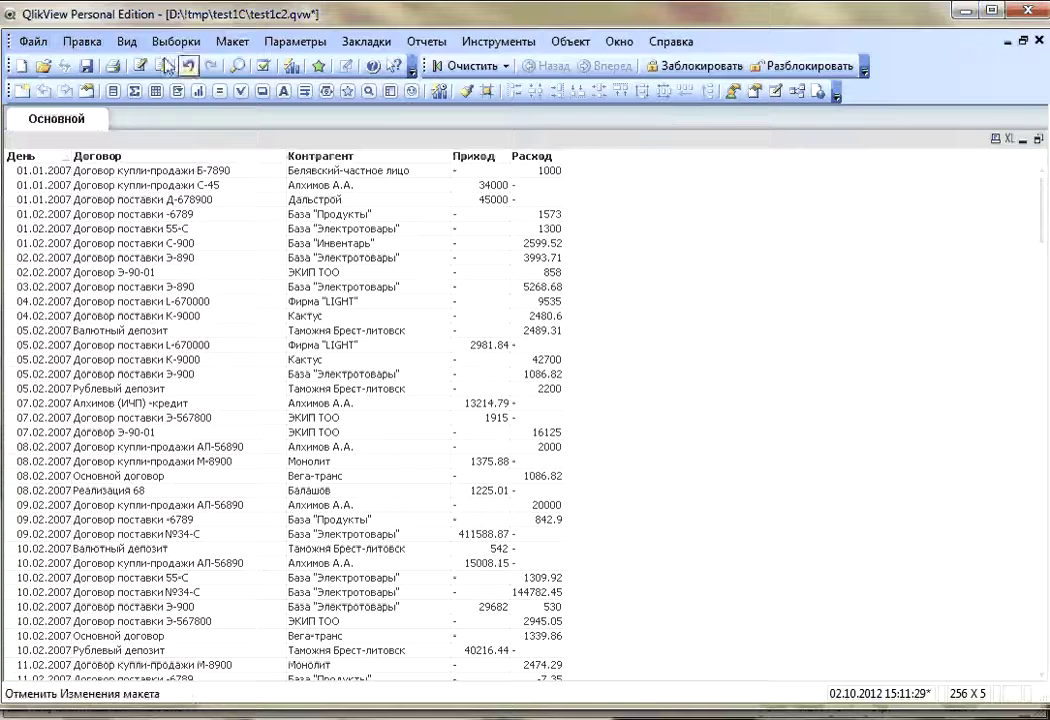
# Step: Save the test1c2 document and exit QlikView, saving the changes to test1c as well
pyautogui.click(86, 66)
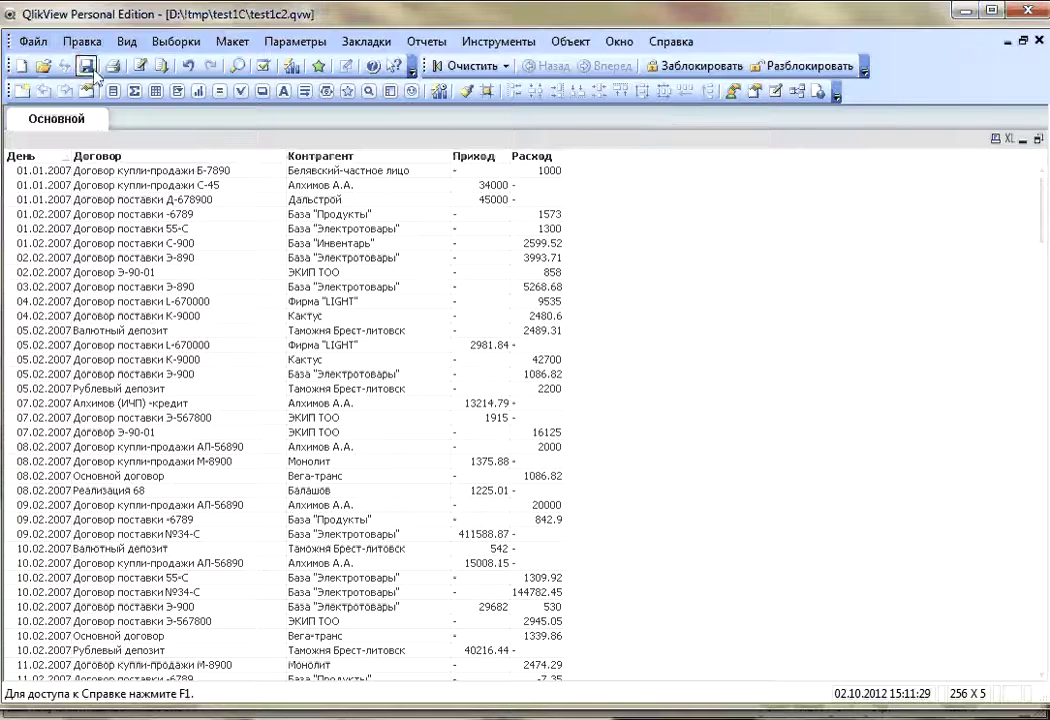
pyautogui.click(1027, 10)
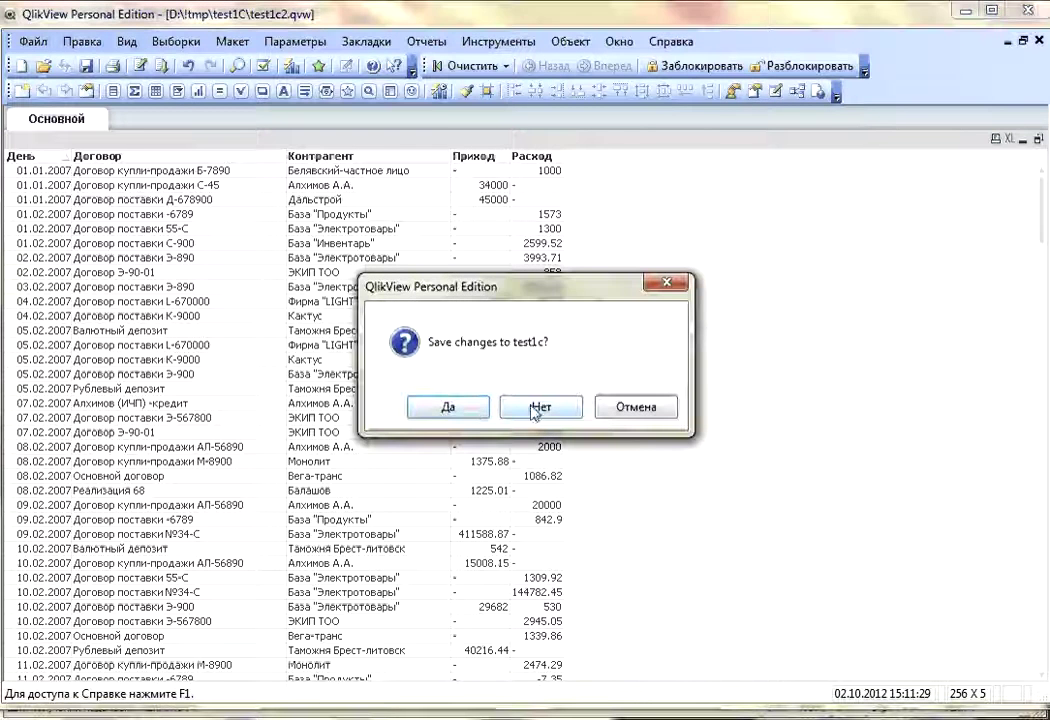
pyautogui.click(470, 408)
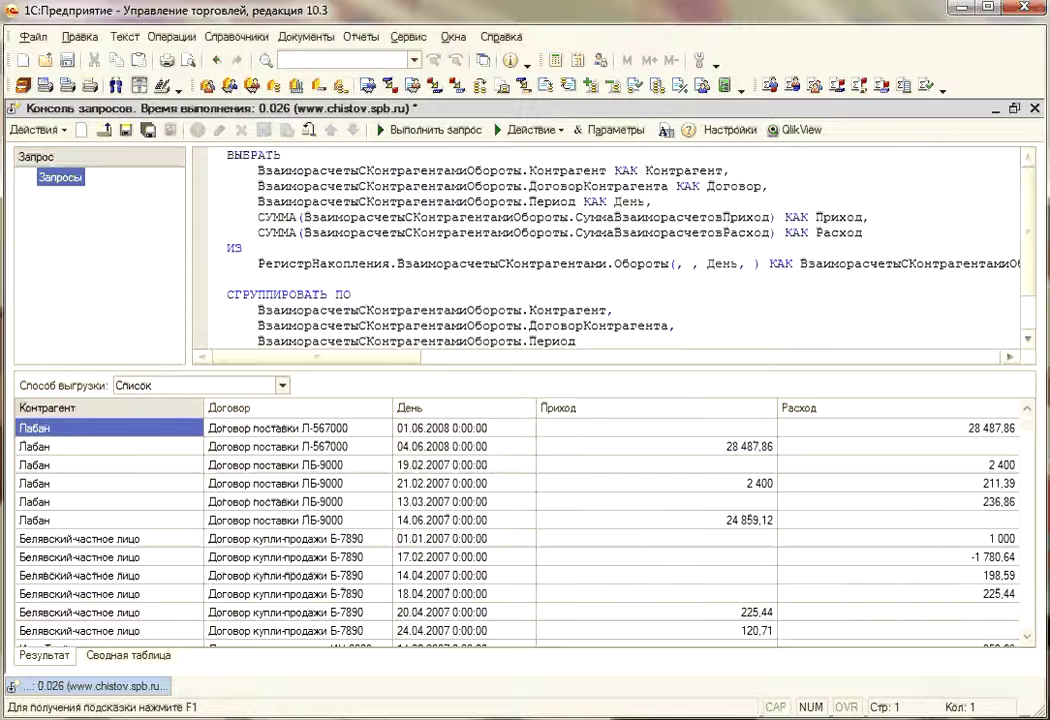
# Step: Examine the QlikView export settings in the 1C query console, including the effect of Заменить скрипт загрузки and Создать QVD on the script, and close them
pyautogui.click(800, 130)
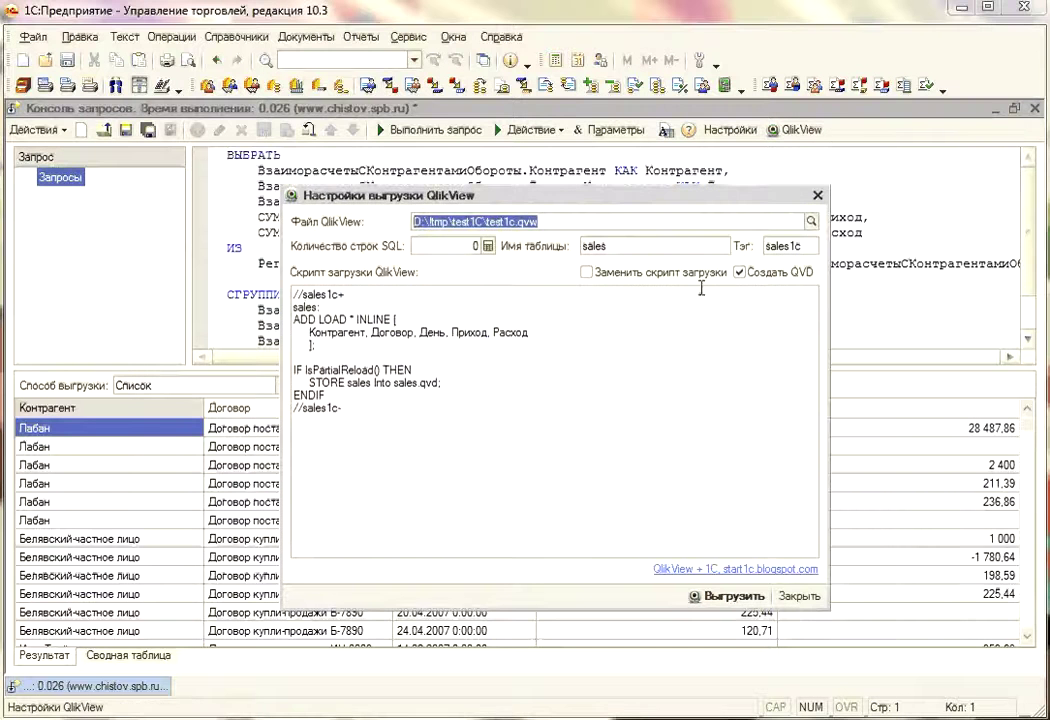
pyautogui.click(445, 244)
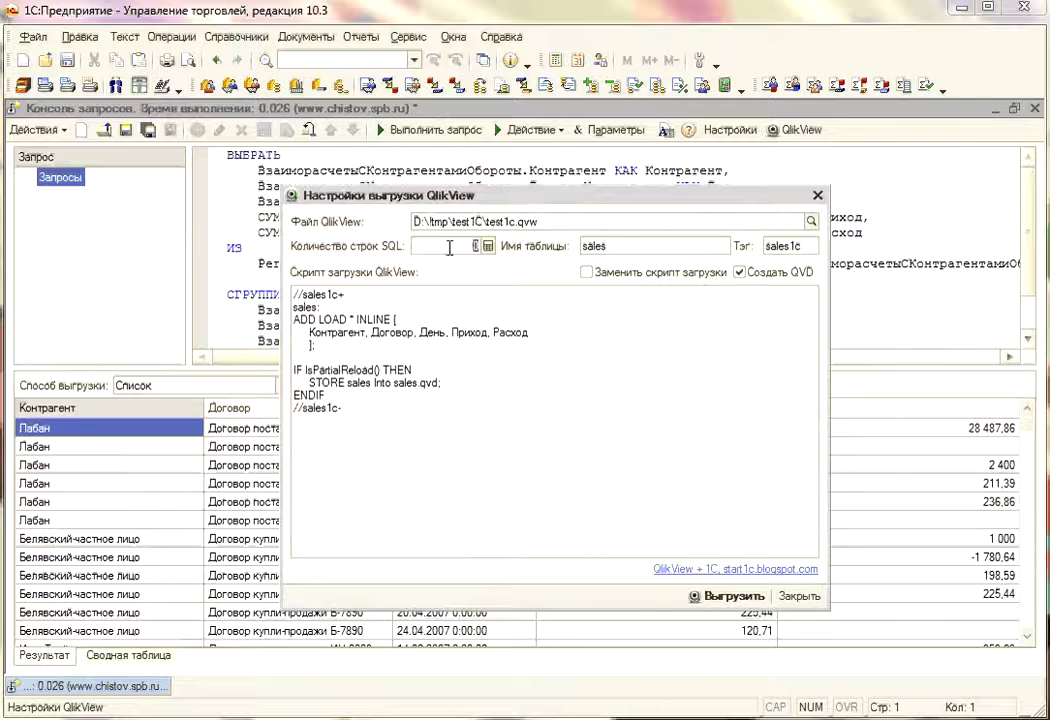
pyautogui.click(687, 248)
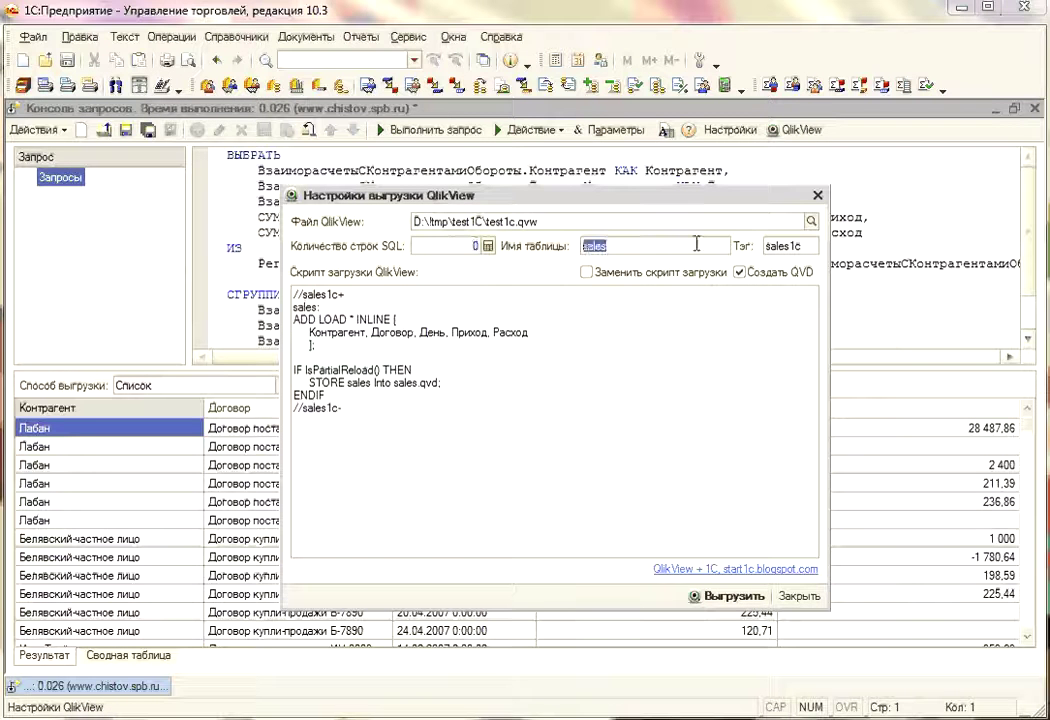
pyautogui.click(803, 248)
pyautogui.click(660, 272)
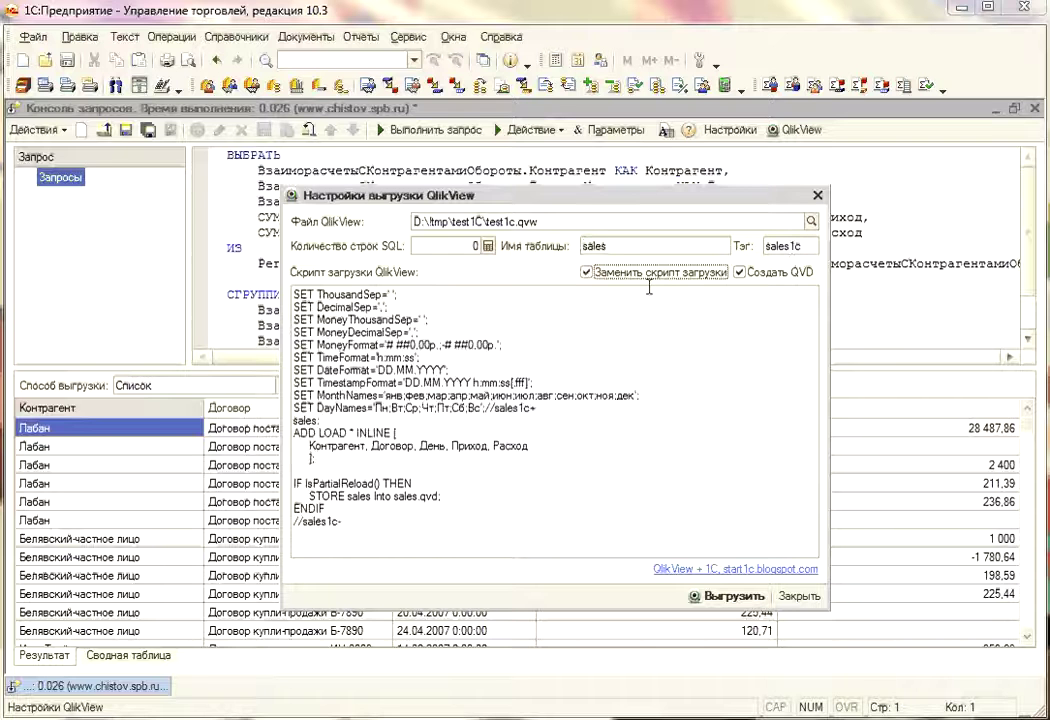
pyautogui.click(652, 272)
pyautogui.click(770, 272)
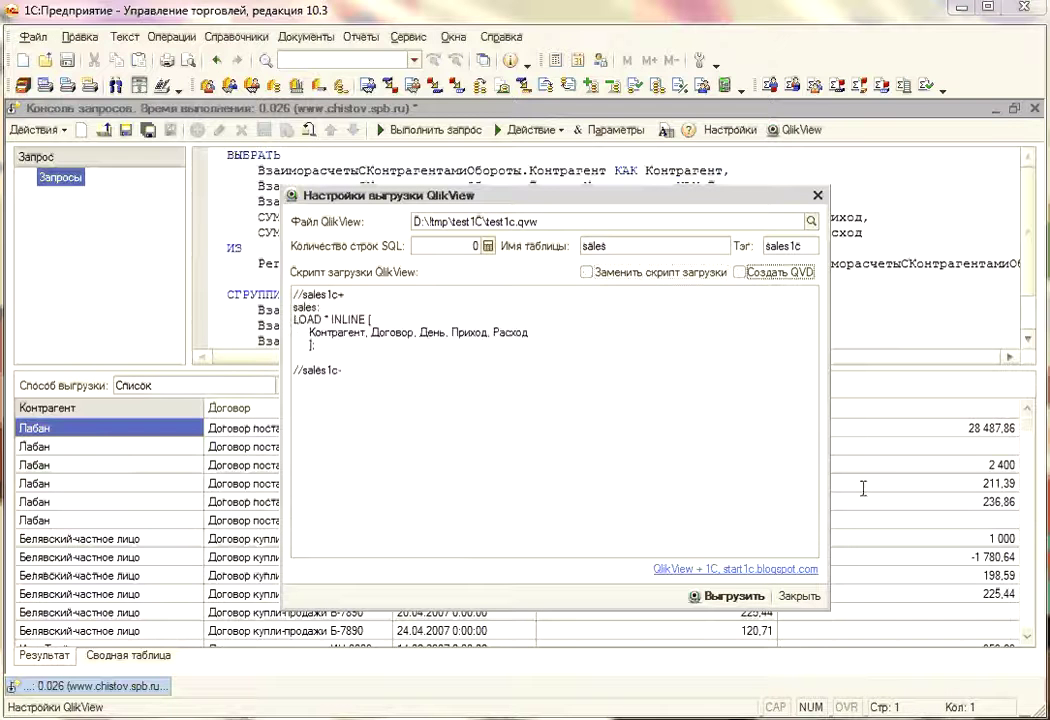
pyautogui.click(799, 595)
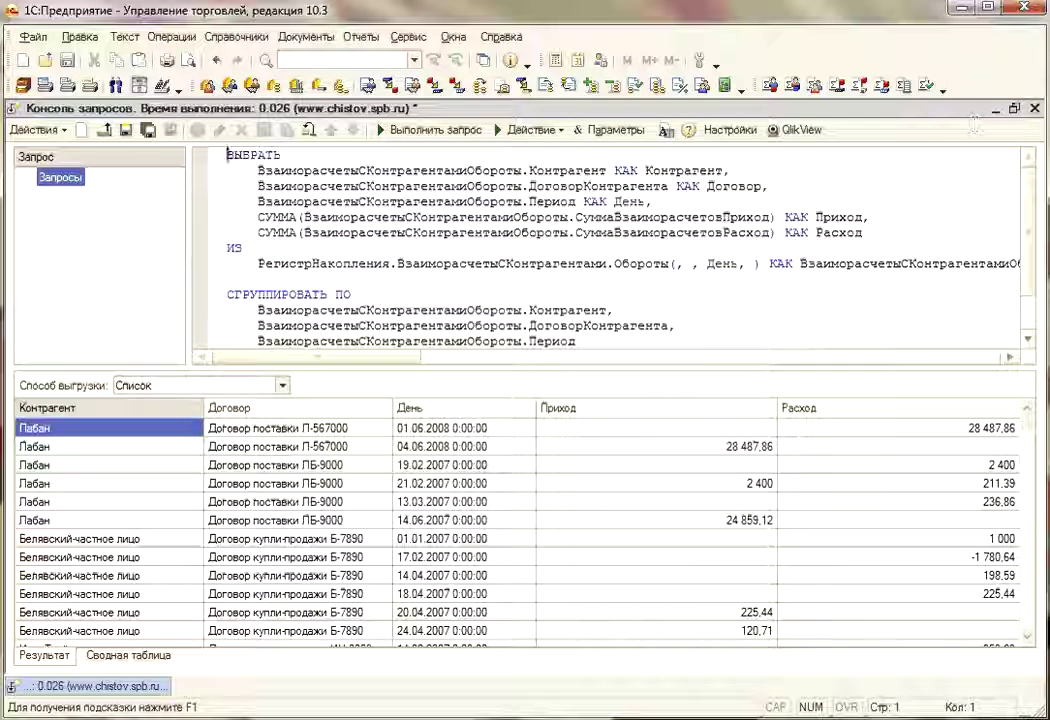